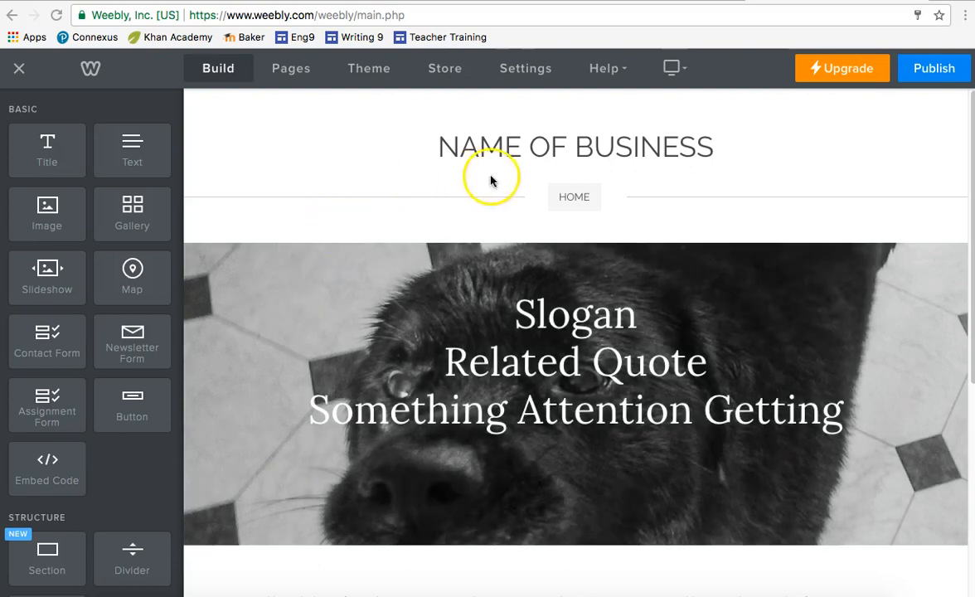
Examine the display options for the "NAME OF BUSINESS" site title in the header
{"action": "left_click", "coordinate": [496, 147]}
{"action": "left_click", "coordinate": [514, 146]}
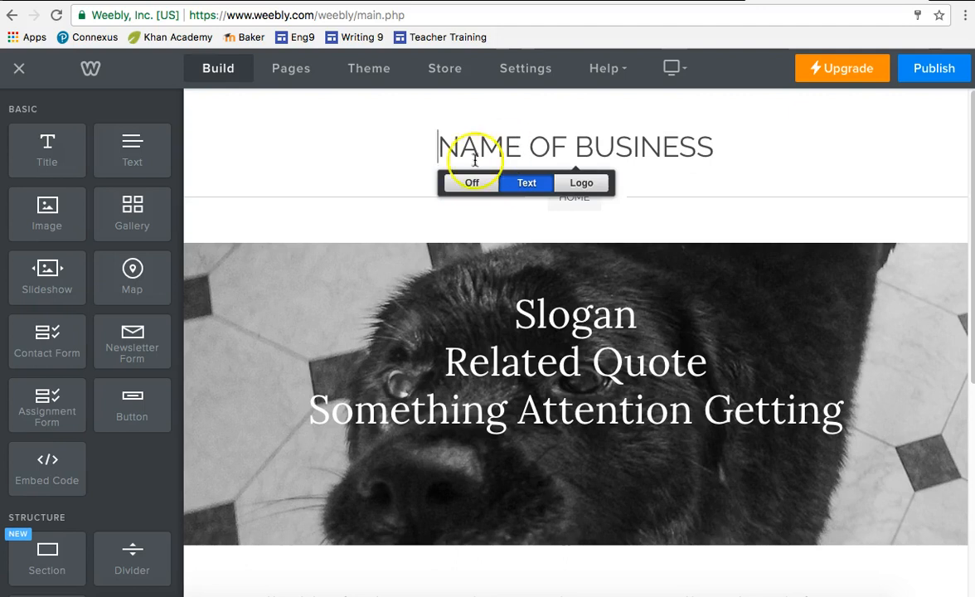
{"action": "left_click", "coordinate": [412, 213]}
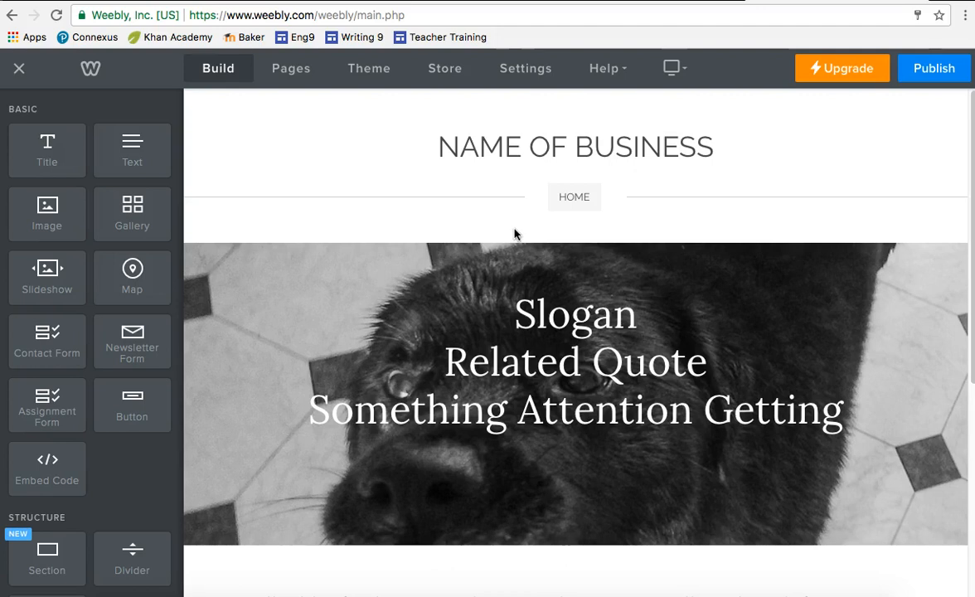
Add a new standard page to the site and name it "Services/Menu"
{"action": "left_click", "coordinate": [295, 72]}
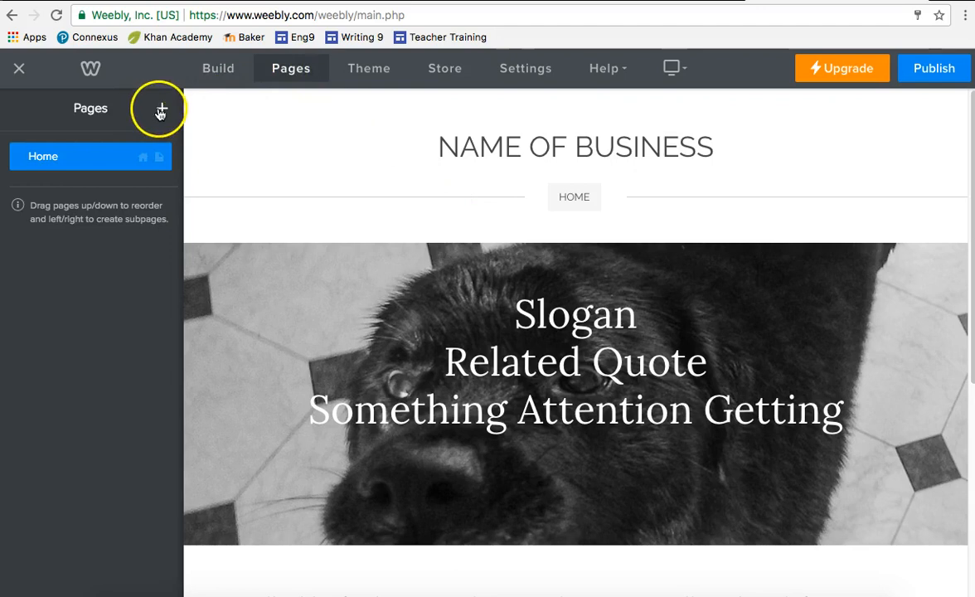
{"action": "left_click", "coordinate": [162, 113]}
{"action": "left_click", "coordinate": [118, 169]}
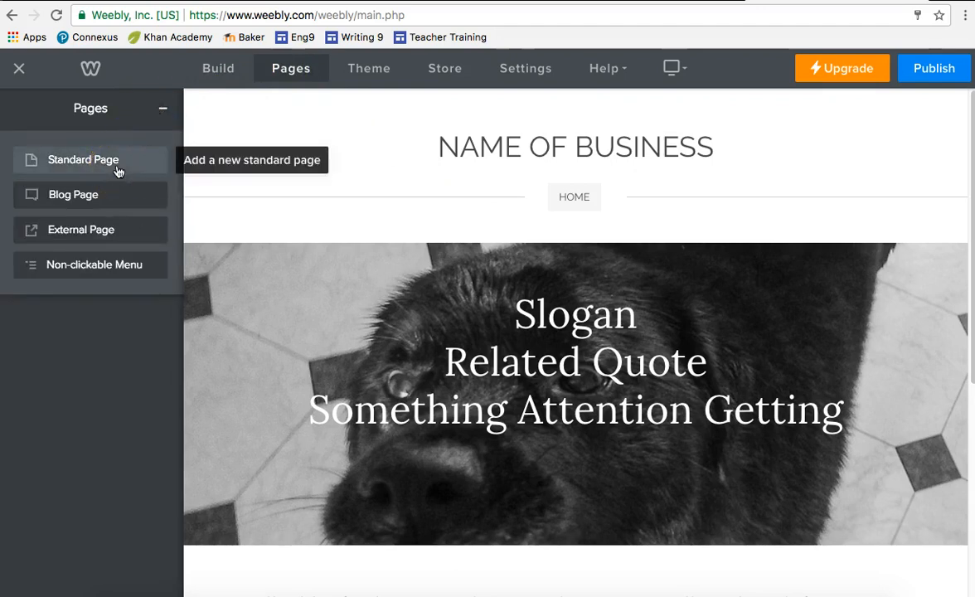
{"action": "left_click", "coordinate": [99, 181]}
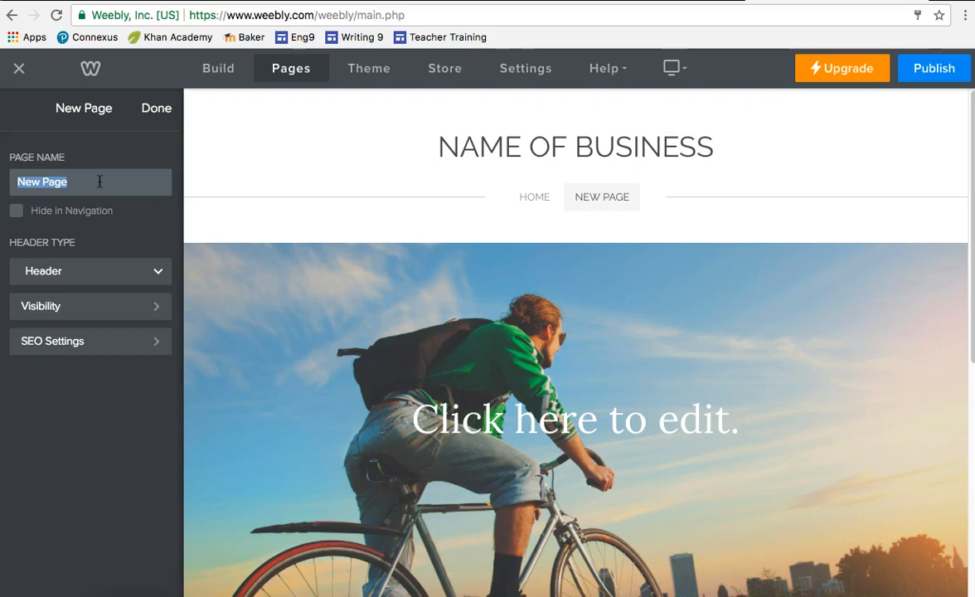
{"action": "type", "text": "Ser"}
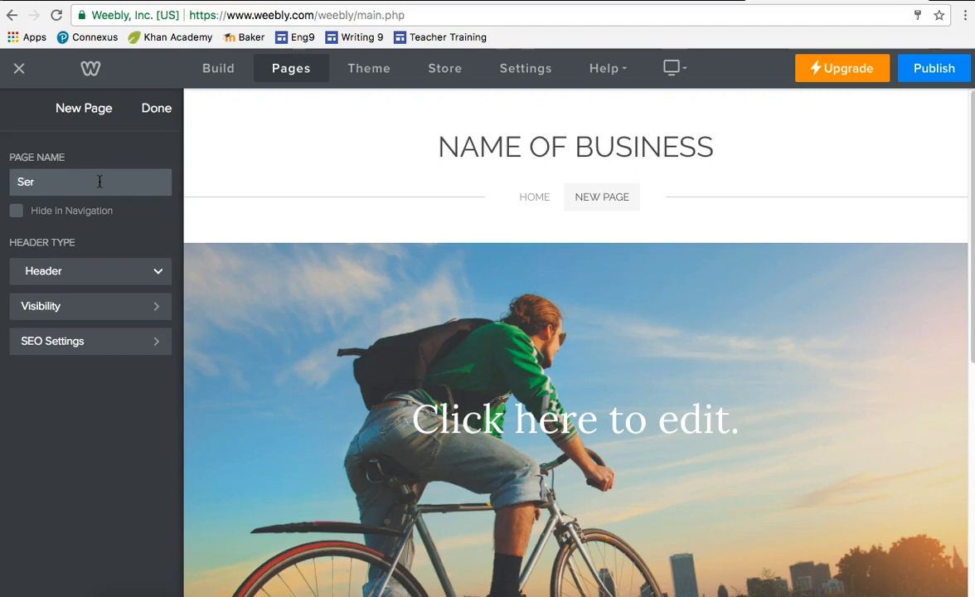
{"action": "type", "text": "ivices"}
{"action": "type", "text": "/Menu"}
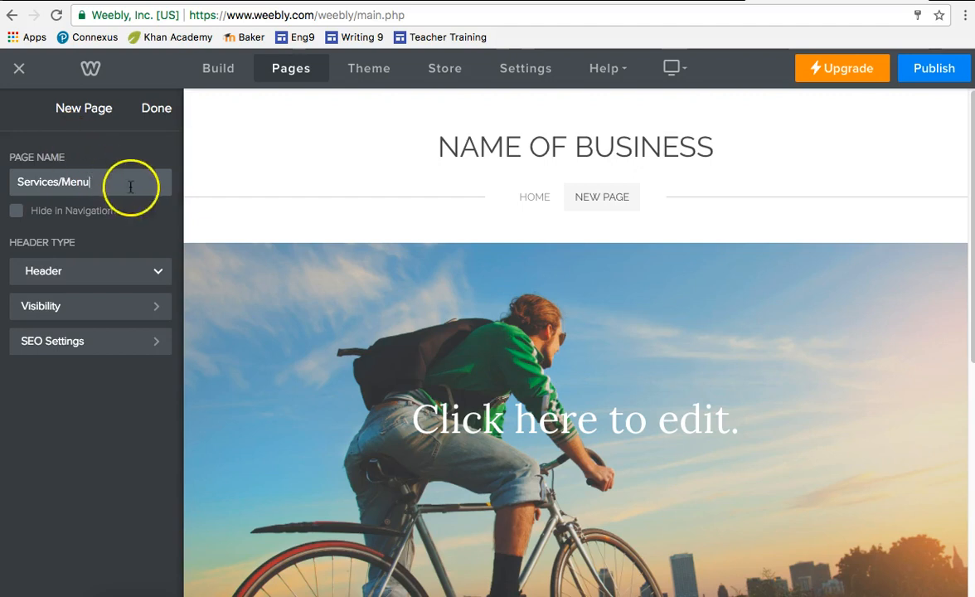
{"action": "left_click", "coordinate": [158, 109]}
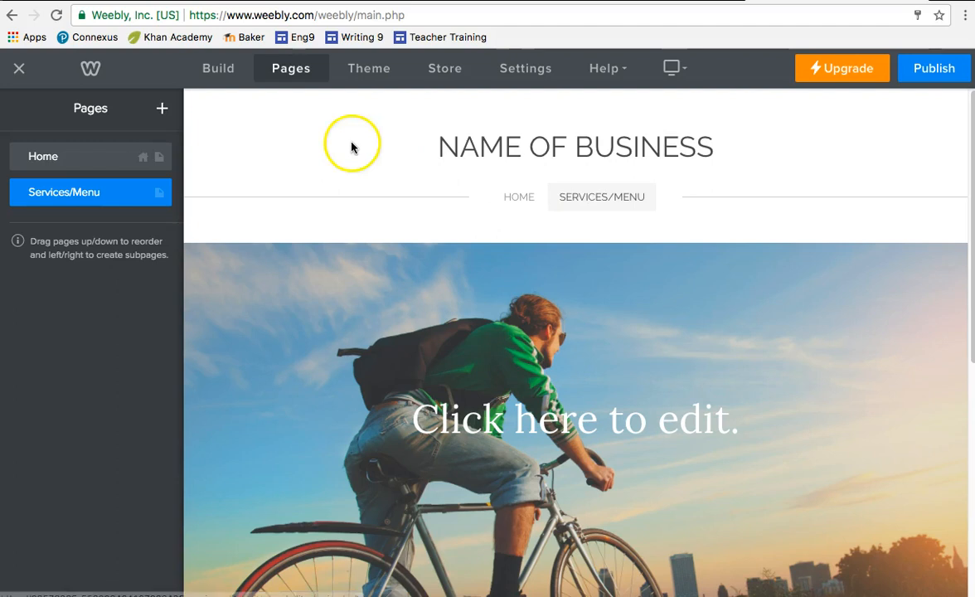
Add another standard page and name it "Social Media"
{"action": "left_click", "coordinate": [161, 108]}
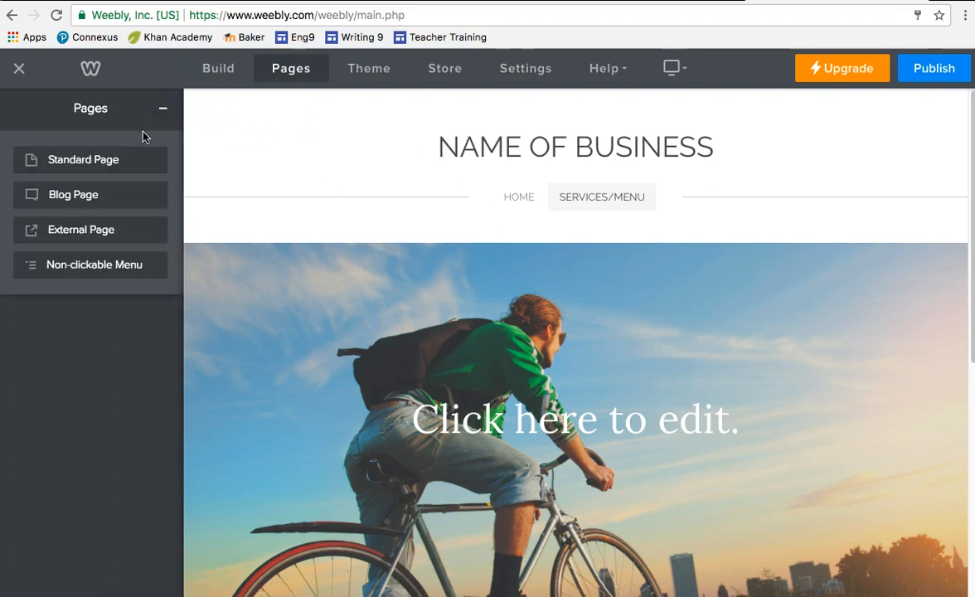
{"action": "left_click", "coordinate": [98, 169]}
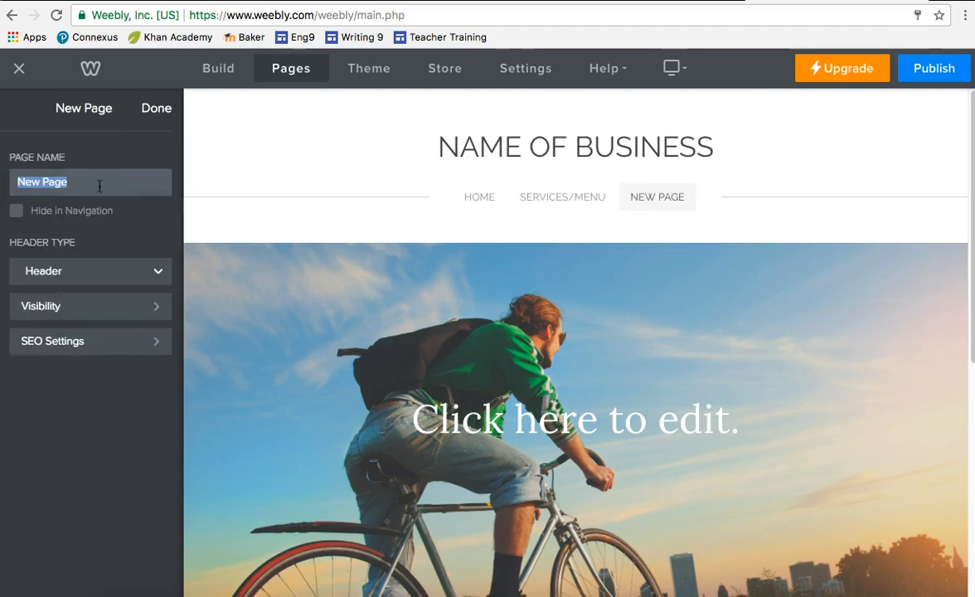
{"action": "type", "text": "Social"}
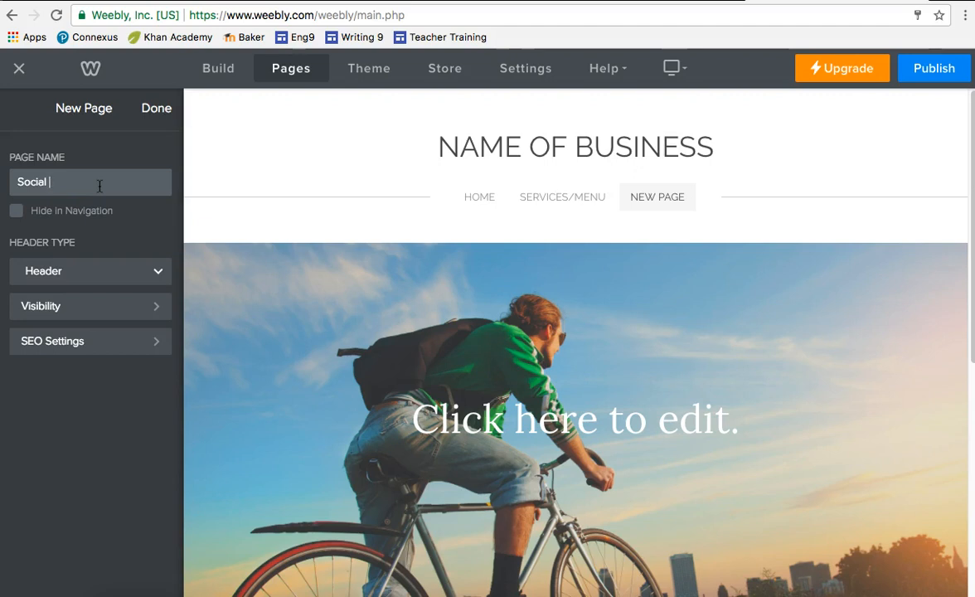
{"action": "type", "text": "Media"}
{"action": "left_click", "coordinate": [159, 109]}
Add a standard page named "About" to the site
{"action": "left_click", "coordinate": [164, 110]}
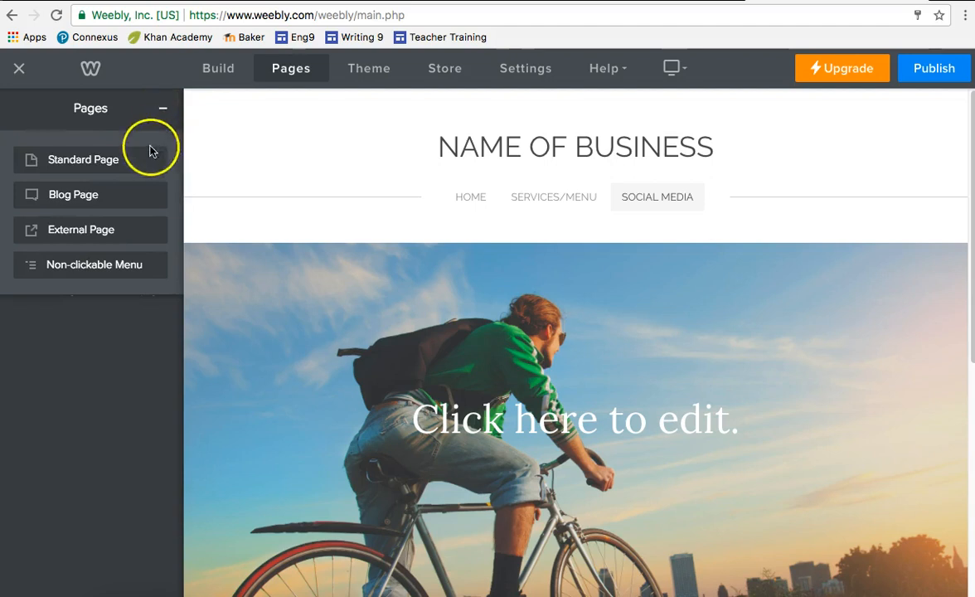
{"action": "left_click", "coordinate": [110, 163]}
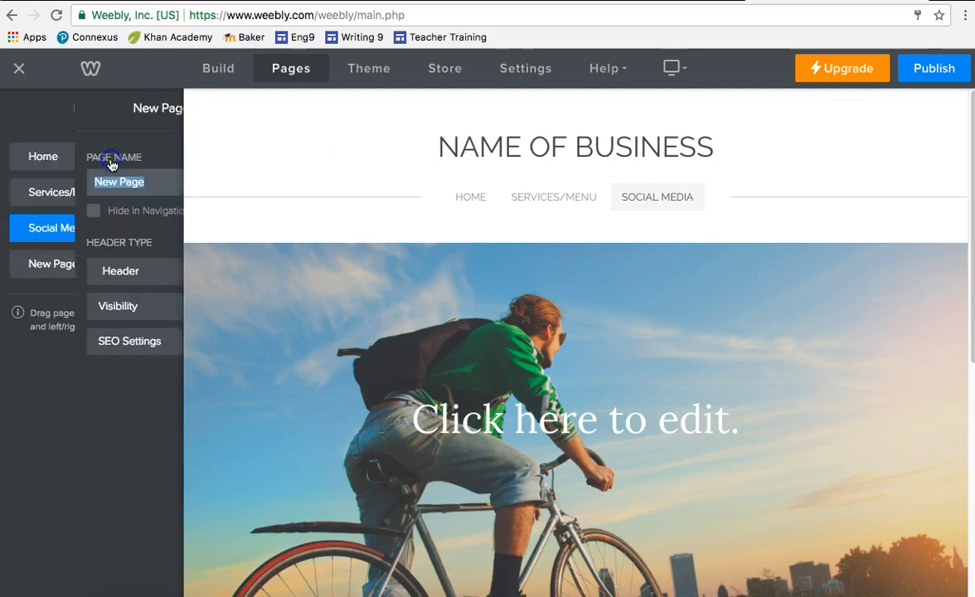
{"action": "type", "text": "ABout"}
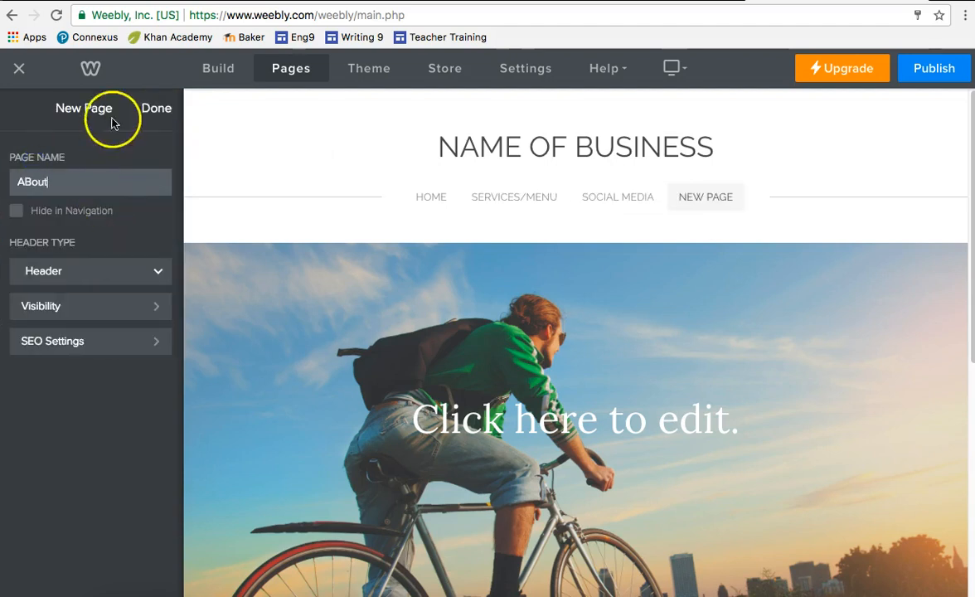
{"action": "left_click", "coordinate": [35, 182]}
{"action": "key", "text": "BackSpace"}
{"action": "key", "text": "BackSpace"}
{"action": "type", "text": "bo"}
{"action": "left_click", "coordinate": [146, 116]}
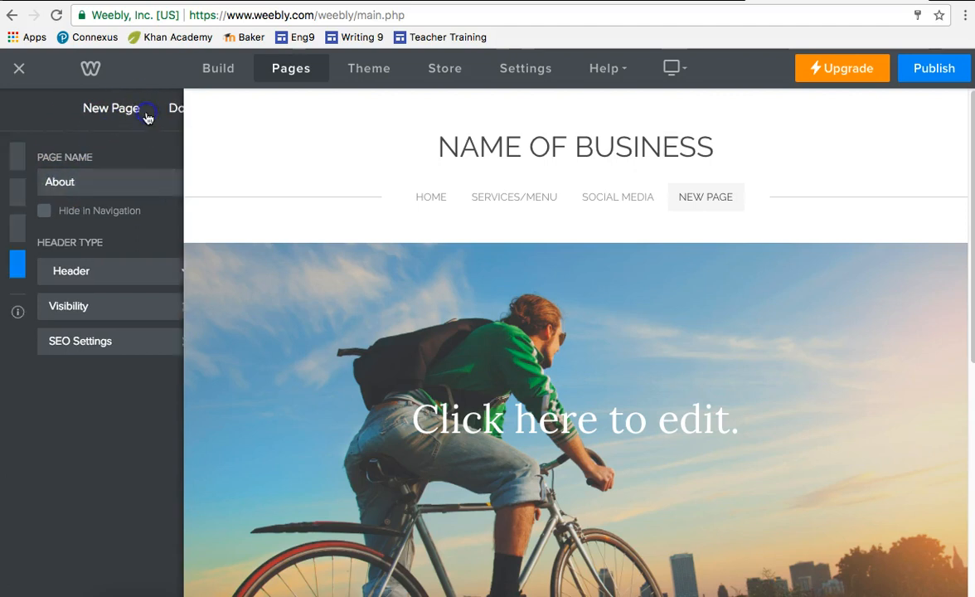
Create one more standard page with the name "Contact"
{"action": "left_click", "coordinate": [162, 108]}
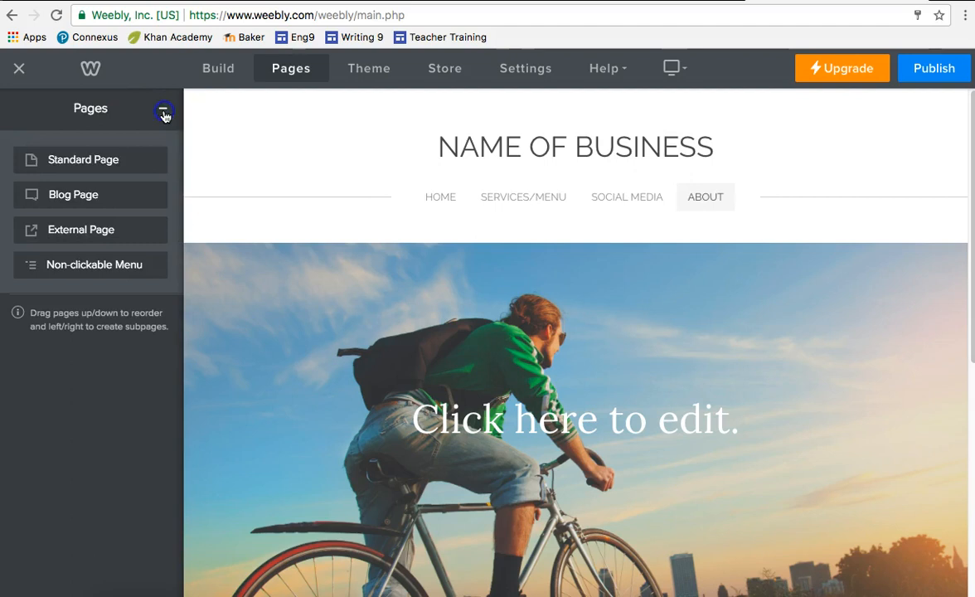
{"action": "left_click", "coordinate": [124, 157]}
{"action": "type", "text": "Contact"}
{"action": "left_click", "coordinate": [156, 109]}
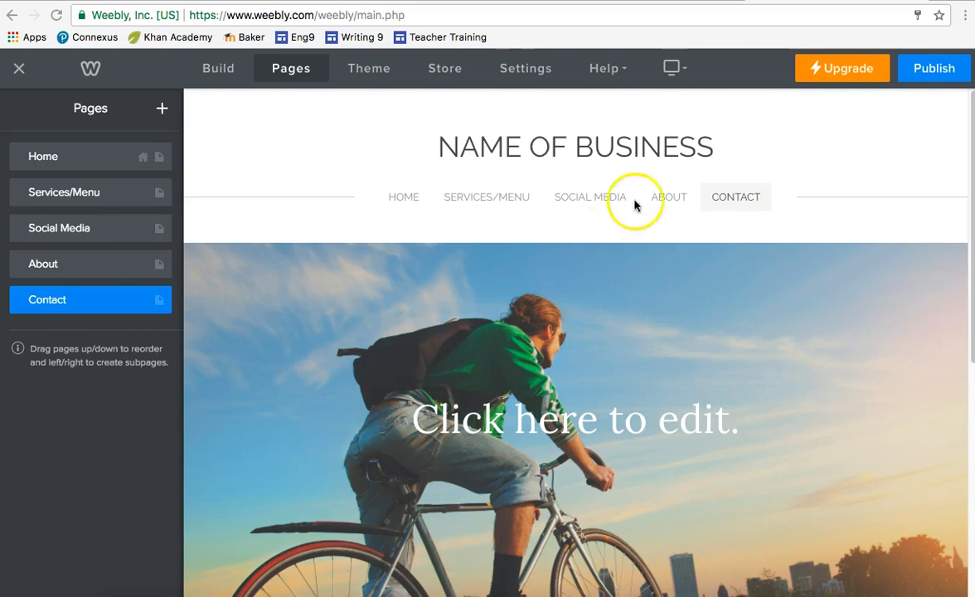
Open the Social Media page and look over its default header image and empty content area
{"action": "left_click", "coordinate": [606, 199]}
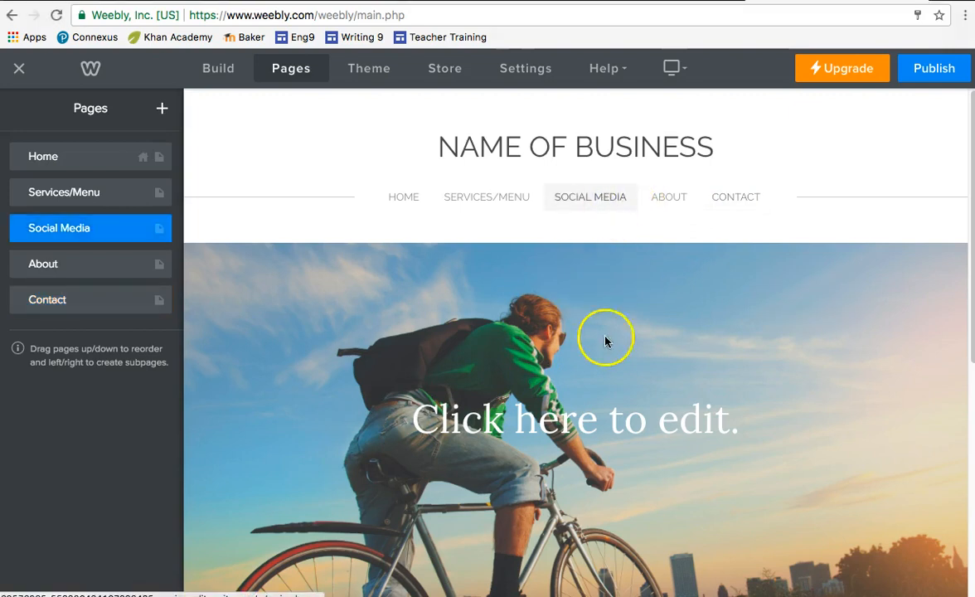
{"action": "scroll", "coordinate": [605, 338], "scroll_direction": "down", "scroll_amount": 3}
{"action": "scroll", "coordinate": [603, 335], "scroll_direction": "up", "scroll_amount": 2}
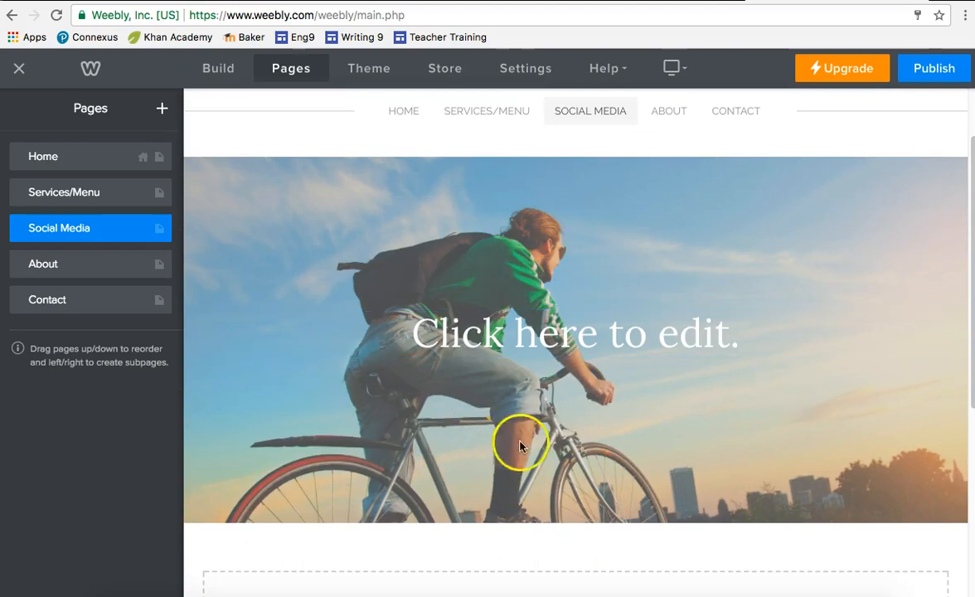
{"action": "scroll", "coordinate": [657, 457], "scroll_direction": "down", "scroll_amount": 2}
{"action": "scroll", "coordinate": [658, 457], "scroll_direction": "up", "scroll_amount": 3}
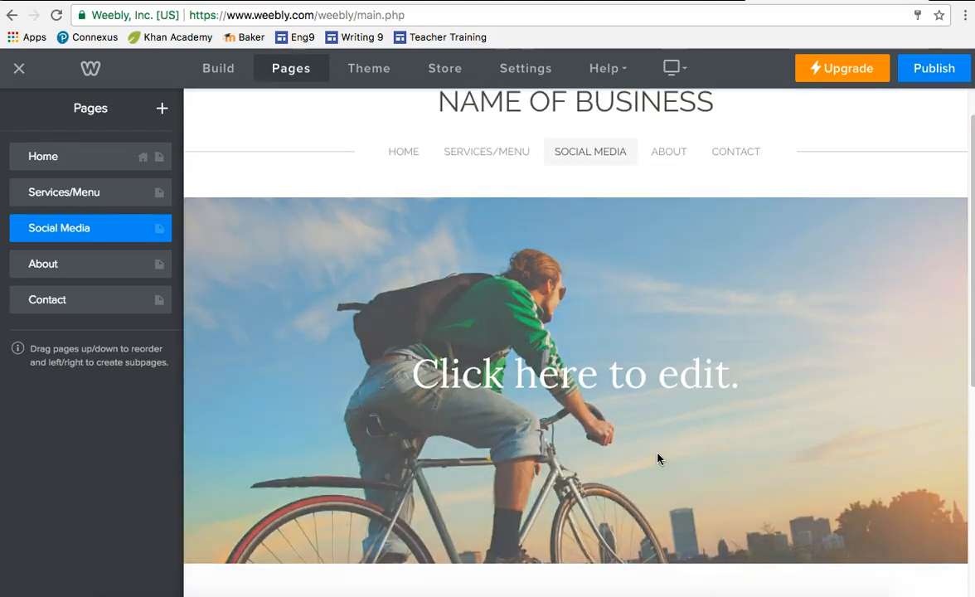
{"action": "scroll", "coordinate": [658, 459], "scroll_direction": "down", "scroll_amount": 2}
{"action": "scroll", "coordinate": [658, 459], "scroll_direction": "up", "scroll_amount": 3}
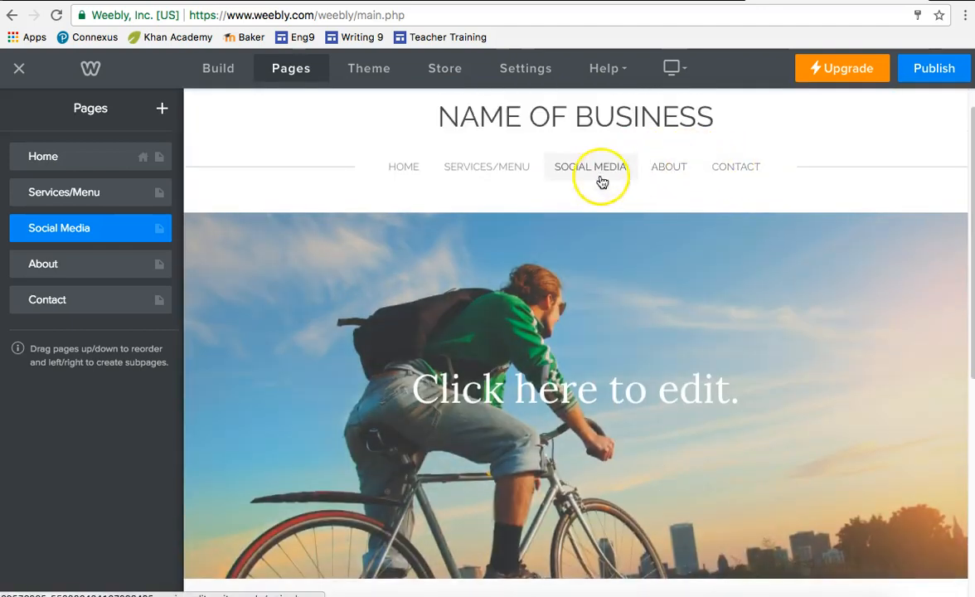
Open the theme gallery and browse the Online Store themes
{"action": "left_click", "coordinate": [368, 71]}
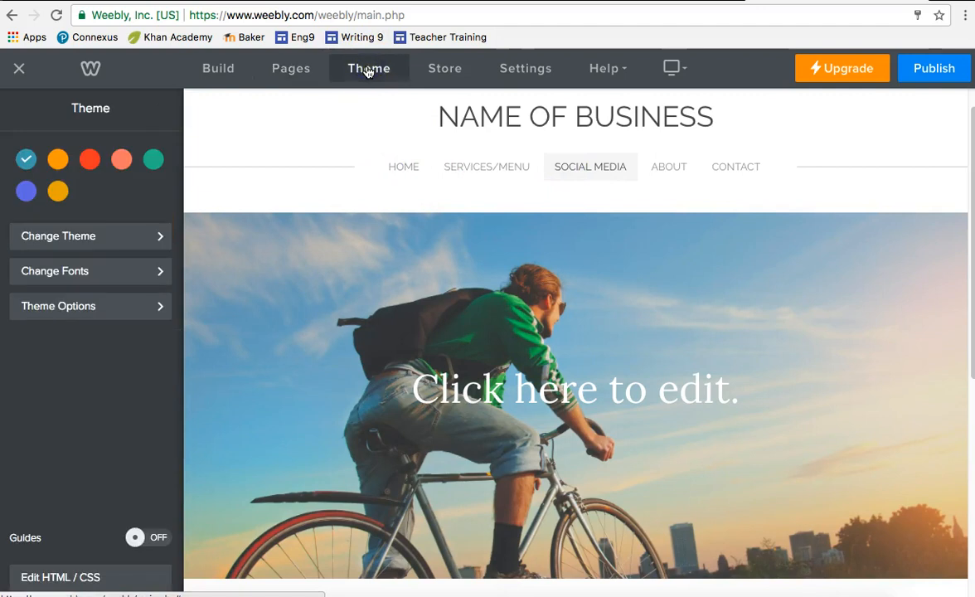
{"action": "left_click", "coordinate": [118, 241]}
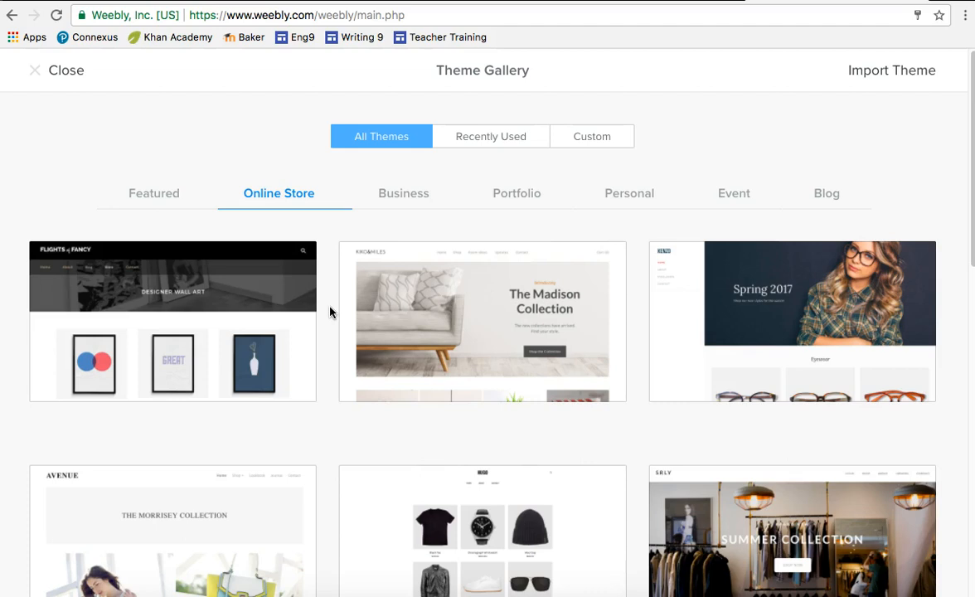
{"action": "scroll", "coordinate": [694, 369], "scroll_direction": "down", "scroll_amount": 5}
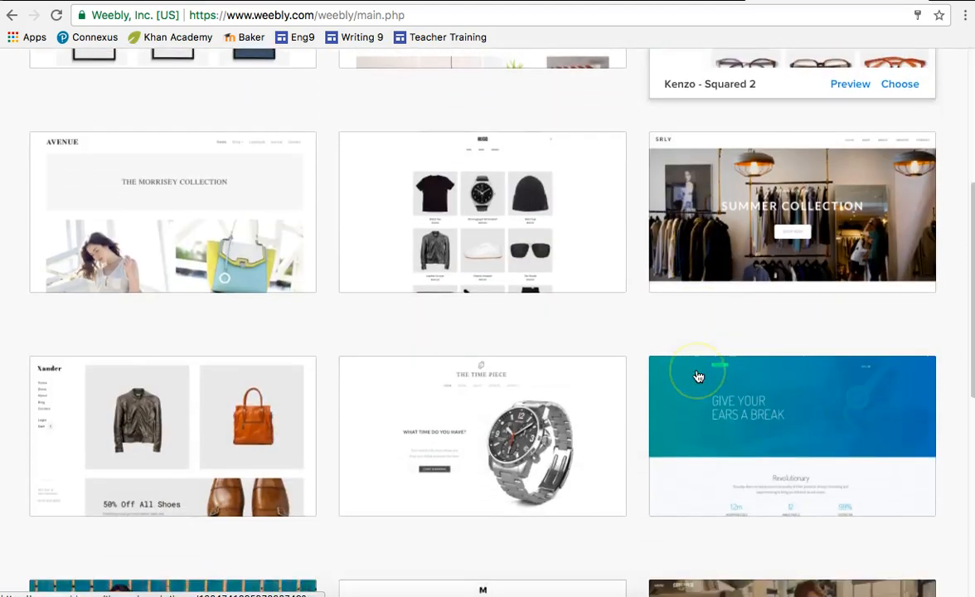
{"action": "scroll", "coordinate": [698, 377], "scroll_direction": "down", "scroll_amount": 6}
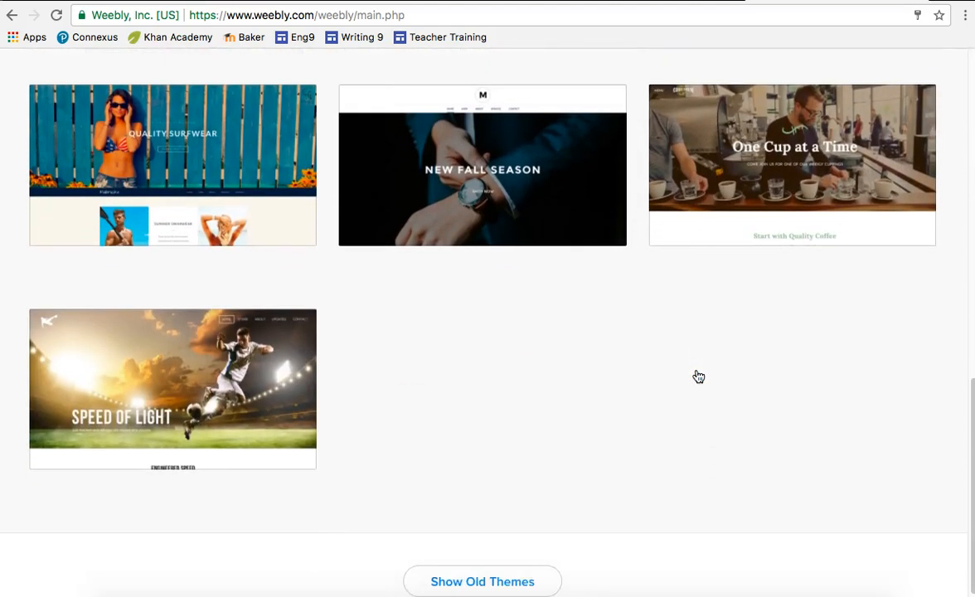
{"action": "scroll", "coordinate": [697, 374], "scroll_direction": "up", "scroll_amount": 15}
{"action": "left_click", "coordinate": [623, 199]}
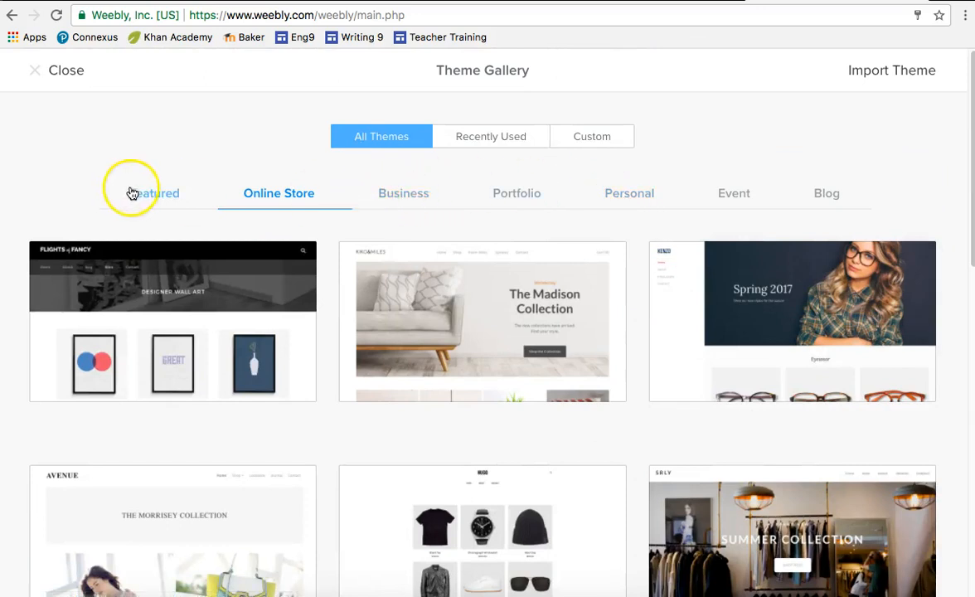
Browse the gallery's Business themes, check the Custom themes, and close the gallery without choosing a theme
{"action": "left_click", "coordinate": [407, 194]}
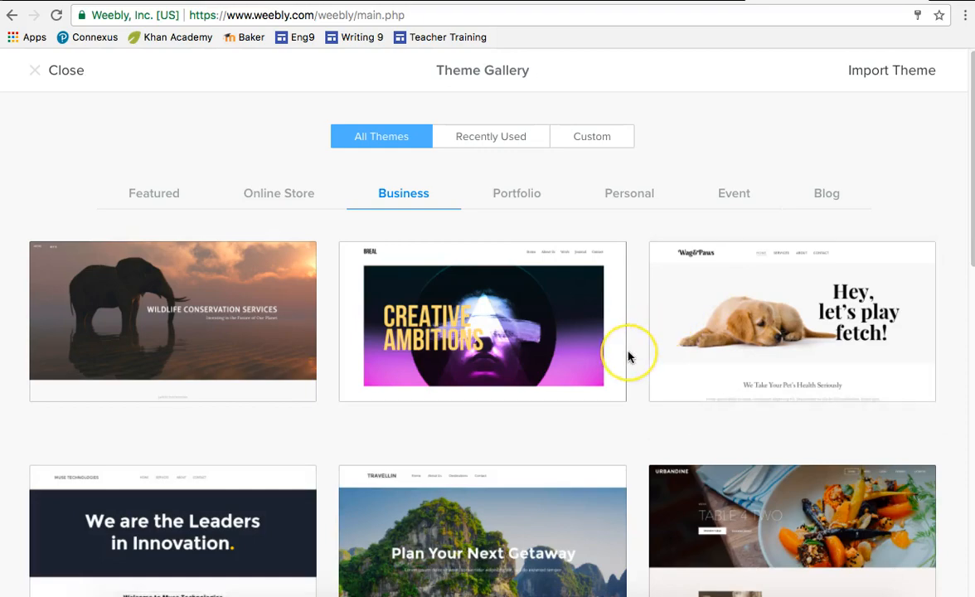
{"action": "scroll", "coordinate": [628, 357], "scroll_direction": "down", "scroll_amount": 3}
{"action": "scroll", "coordinate": [628, 356], "scroll_direction": "down", "scroll_amount": 7}
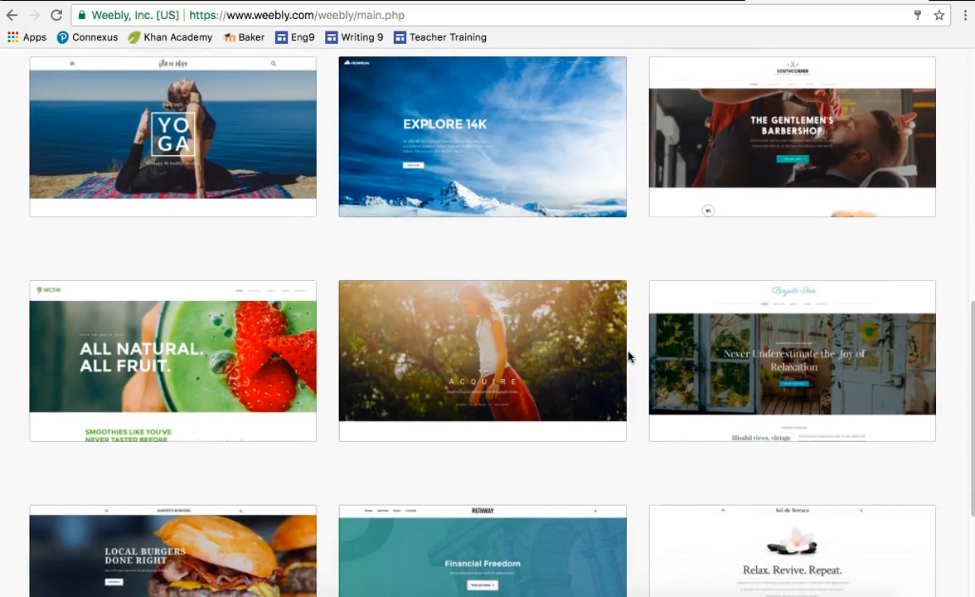
{"action": "scroll", "coordinate": [627, 357], "scroll_direction": "up", "scroll_amount": 10}
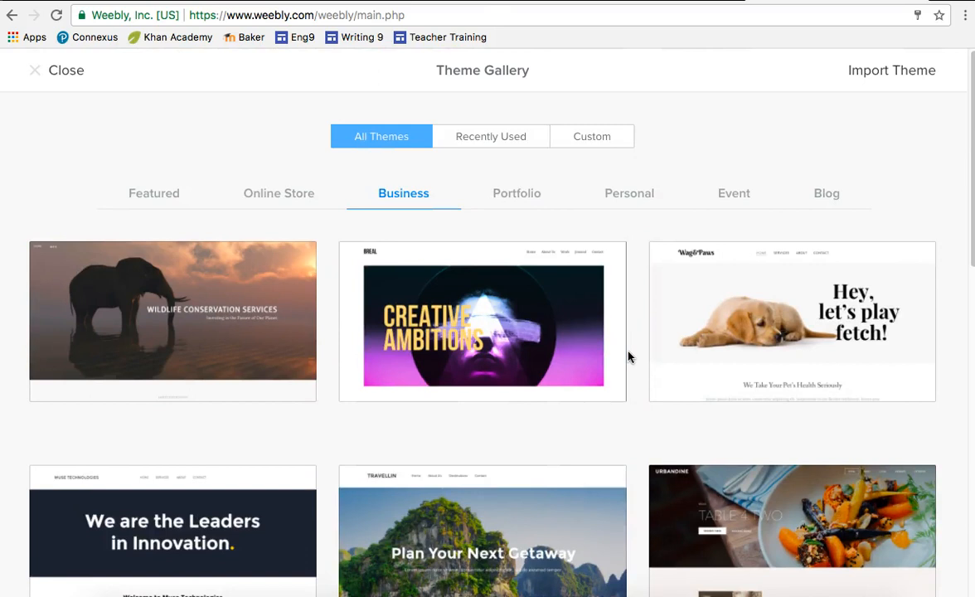
{"action": "left_click", "coordinate": [588, 145]}
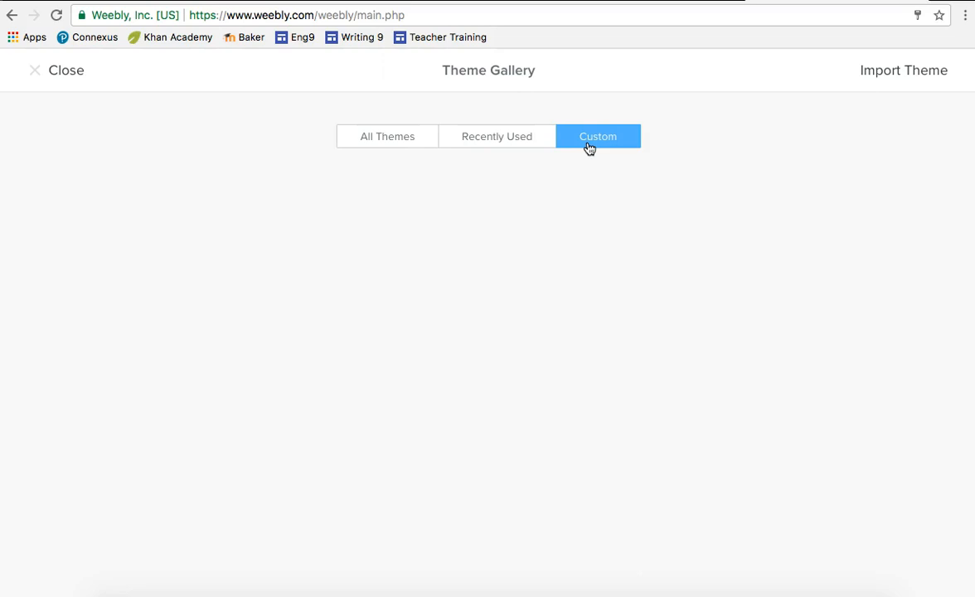
{"action": "left_click", "coordinate": [602, 211]}
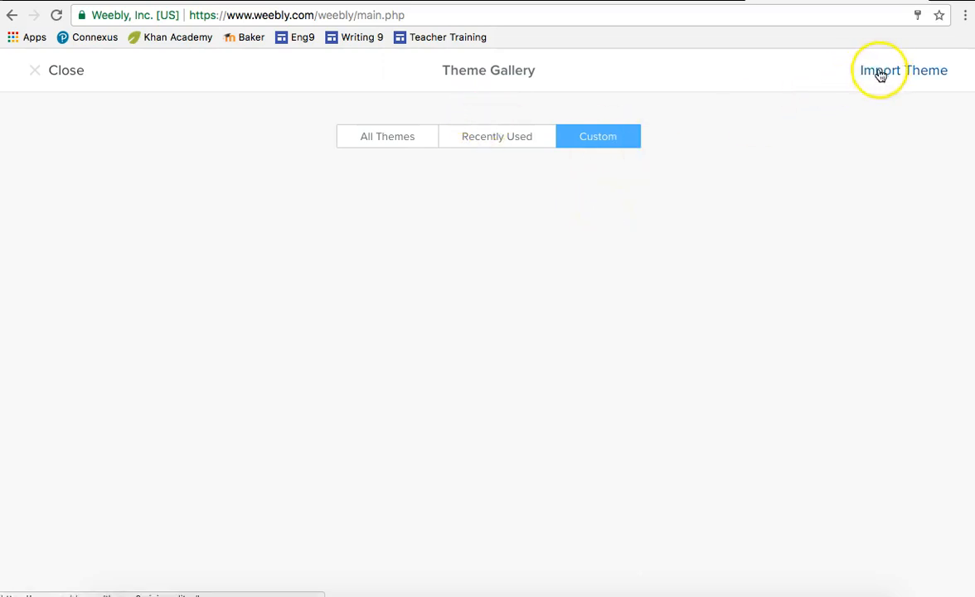
{"action": "left_click", "coordinate": [39, 74]}
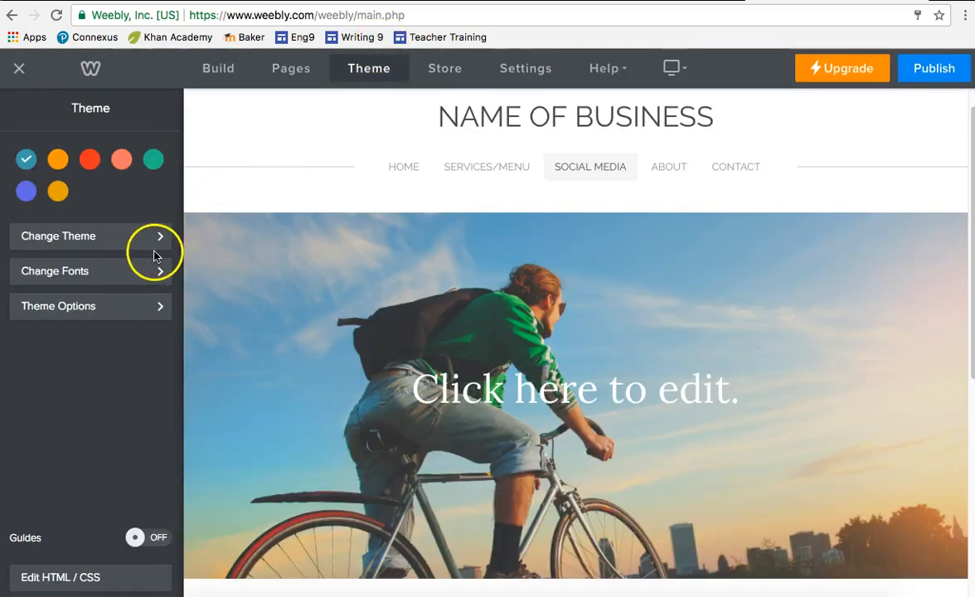
Open the font settings for the site title and examine the available fonts
{"action": "left_click", "coordinate": [146, 279]}
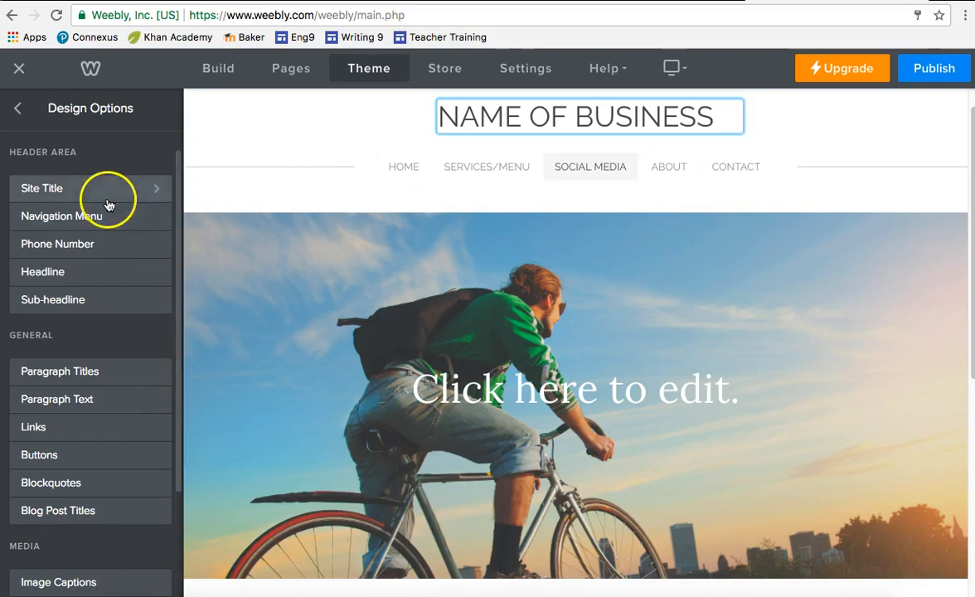
{"action": "left_click", "coordinate": [136, 191]}
{"action": "left_click", "coordinate": [142, 182]}
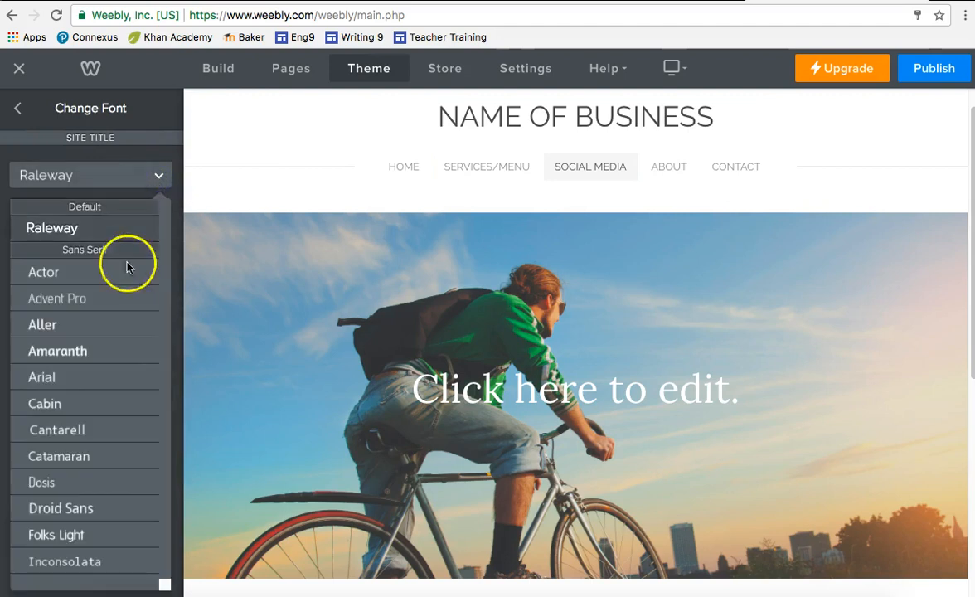
{"action": "left_click", "coordinate": [157, 176]}
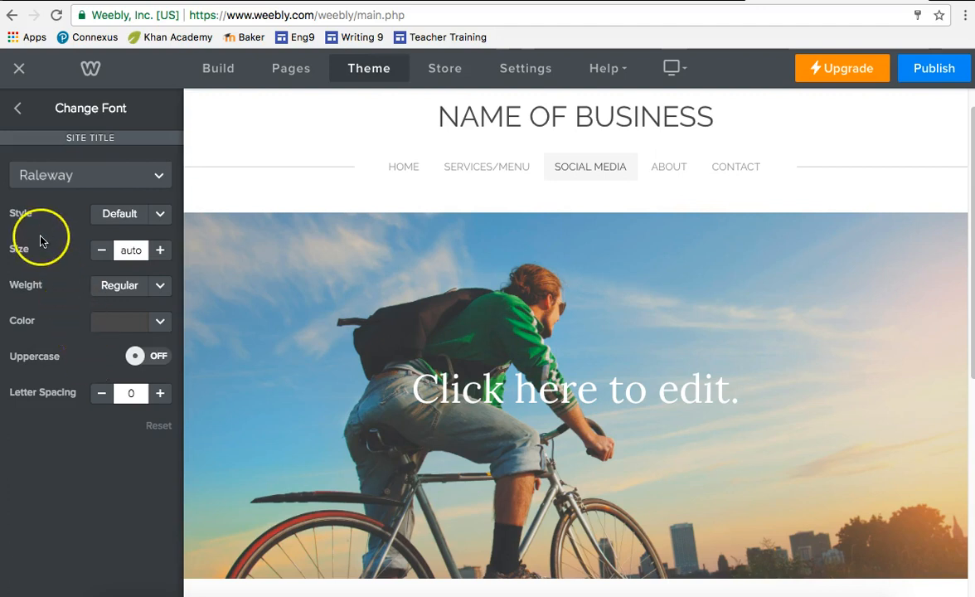
Return from the site title font settings, look over the other font design options, and check the theme options
{"action": "left_click", "coordinate": [20, 110]}
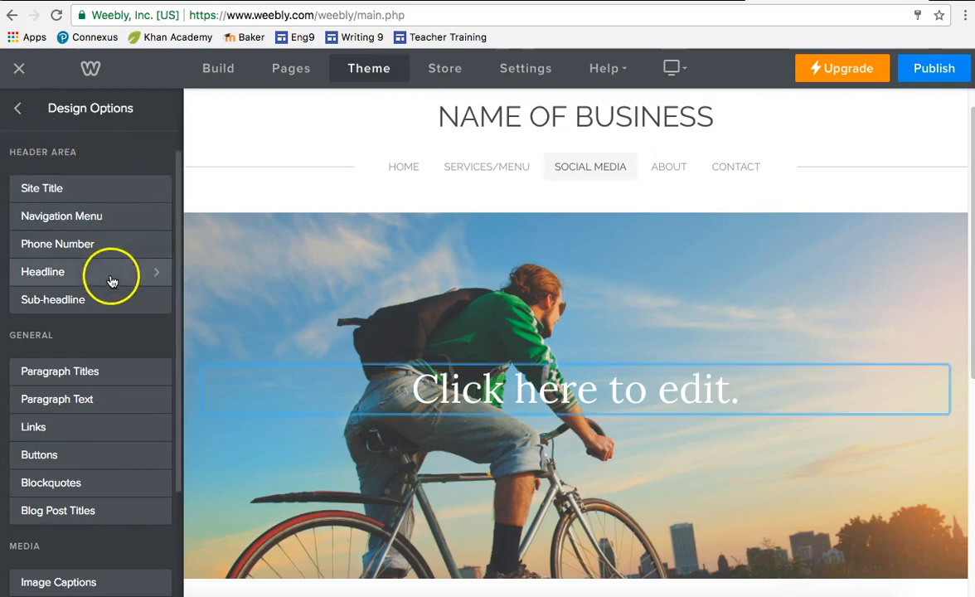
{"action": "scroll", "coordinate": [81, 529], "scroll_direction": "down", "scroll_amount": 3}
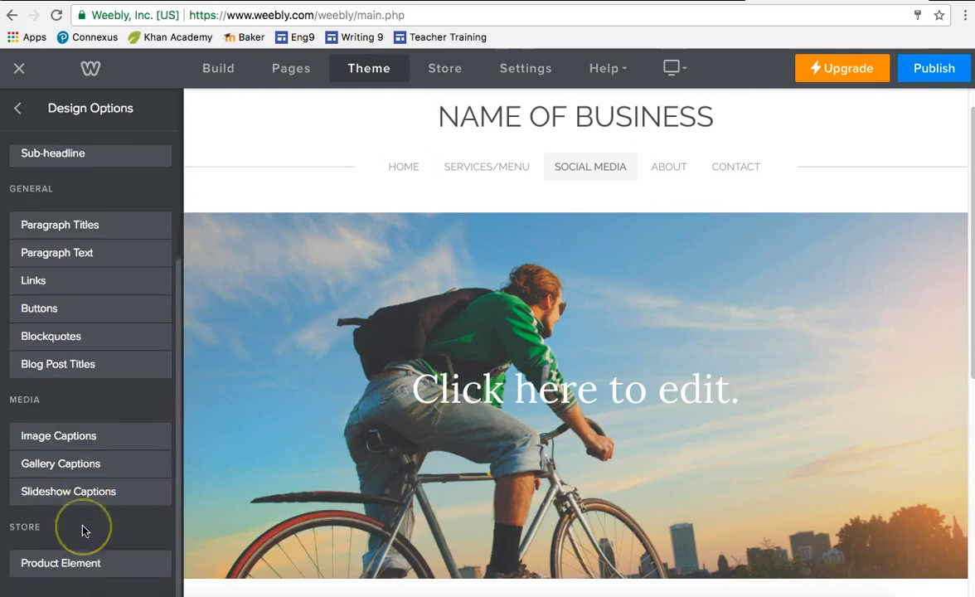
{"action": "left_click", "coordinate": [18, 109]}
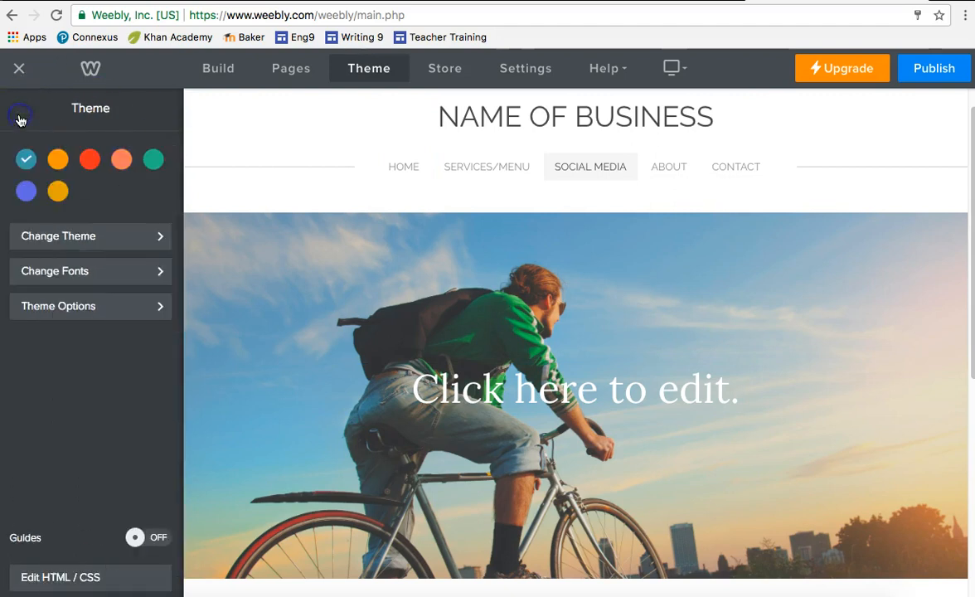
{"action": "left_click", "coordinate": [115, 306]}
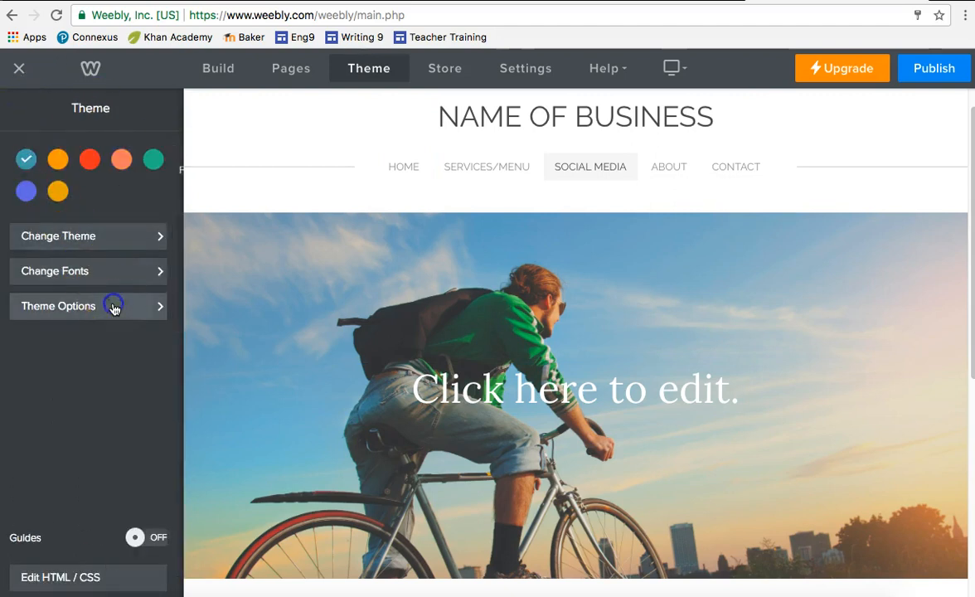
{"action": "left_click", "coordinate": [21, 109]}
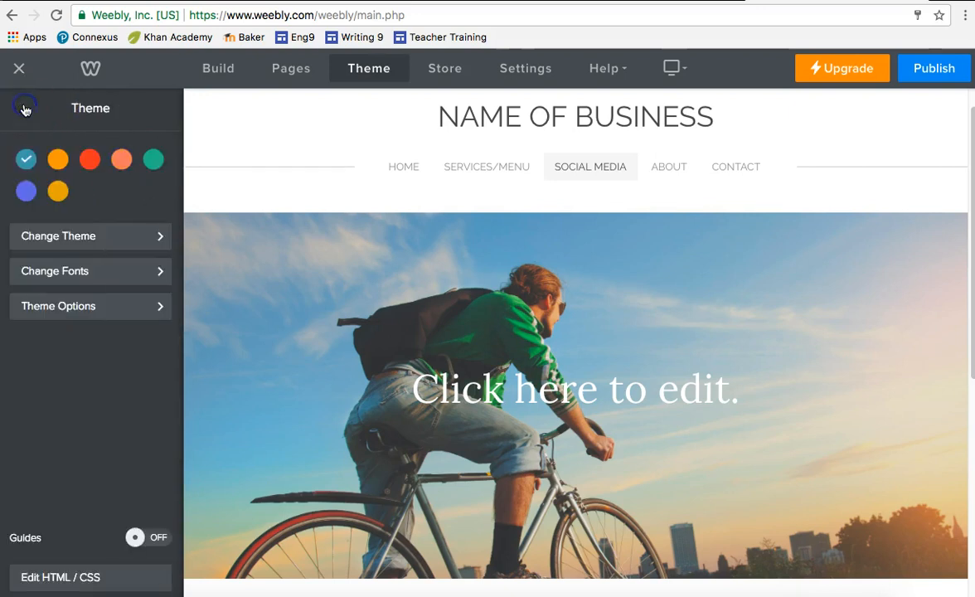
Try the red color scheme on the theme and preview the page with it
{"action": "left_click", "coordinate": [90, 160]}
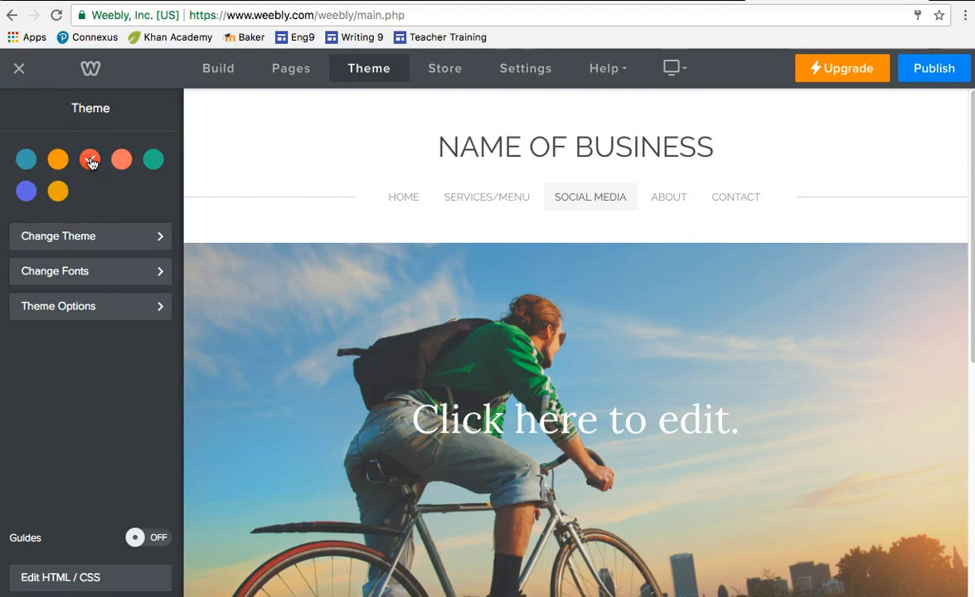
{"action": "scroll", "coordinate": [313, 217], "scroll_direction": "down", "scroll_amount": 5}
{"action": "scroll", "coordinate": [314, 217], "scroll_direction": "up", "scroll_amount": 3}
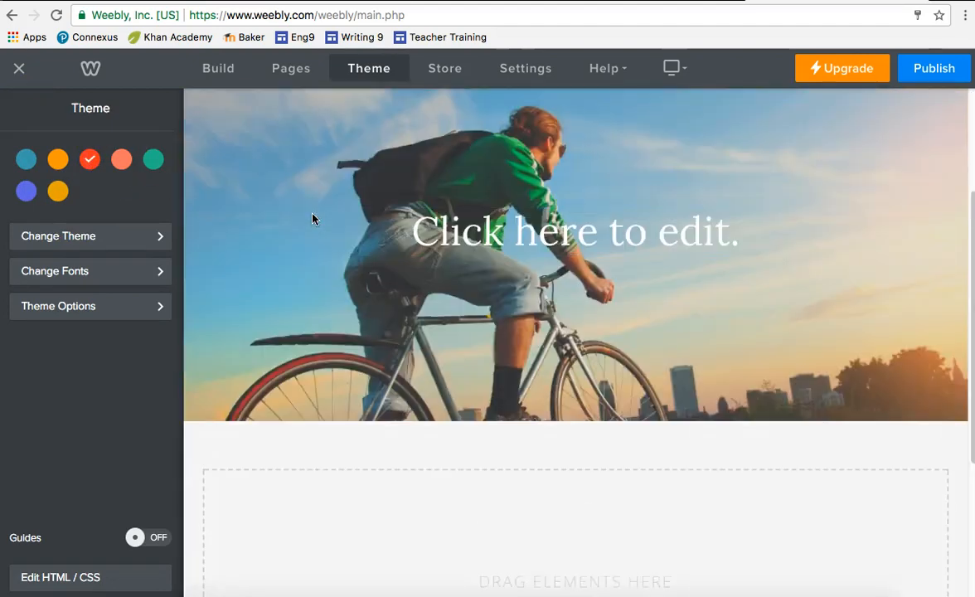
{"action": "scroll", "coordinate": [313, 218], "scroll_direction": "down", "scroll_amount": 3}
{"action": "scroll", "coordinate": [337, 253], "scroll_direction": "up", "scroll_amount": 6}
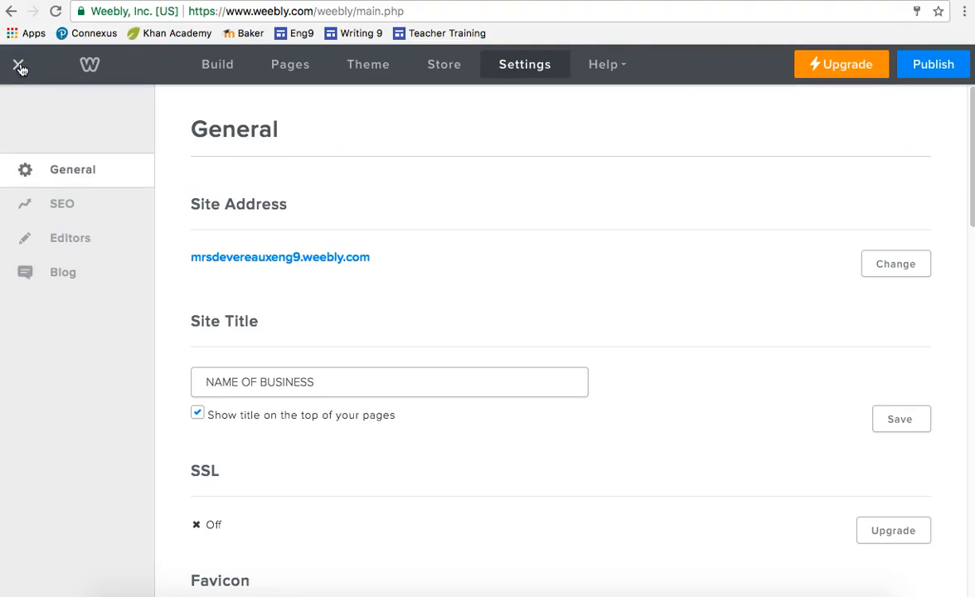
Leave the site settings, compare other theme color schemes, and apply the green one with the dark header
{"action": "left_click", "coordinate": [20, 67]}
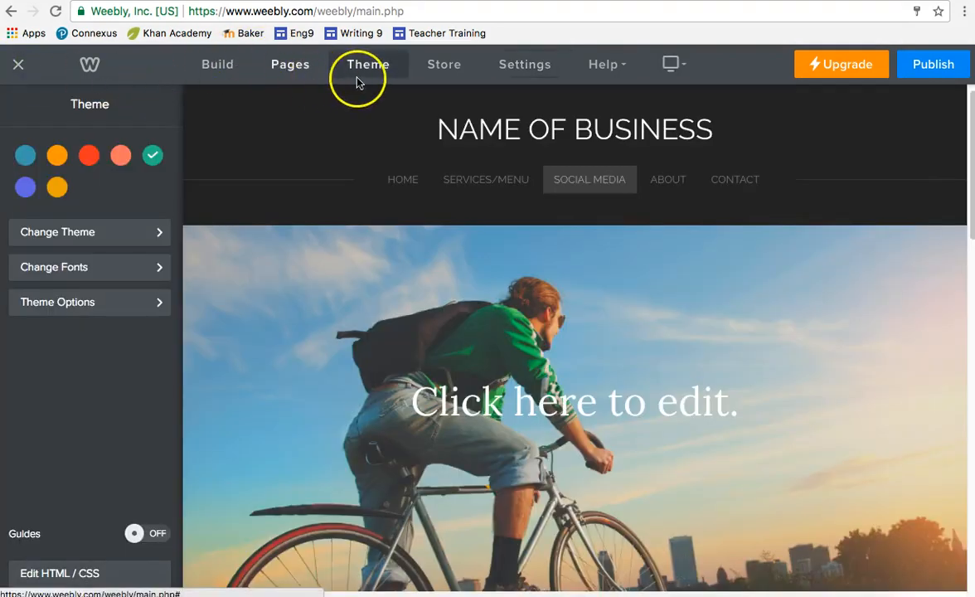
{"action": "left_click", "coordinate": [380, 65]}
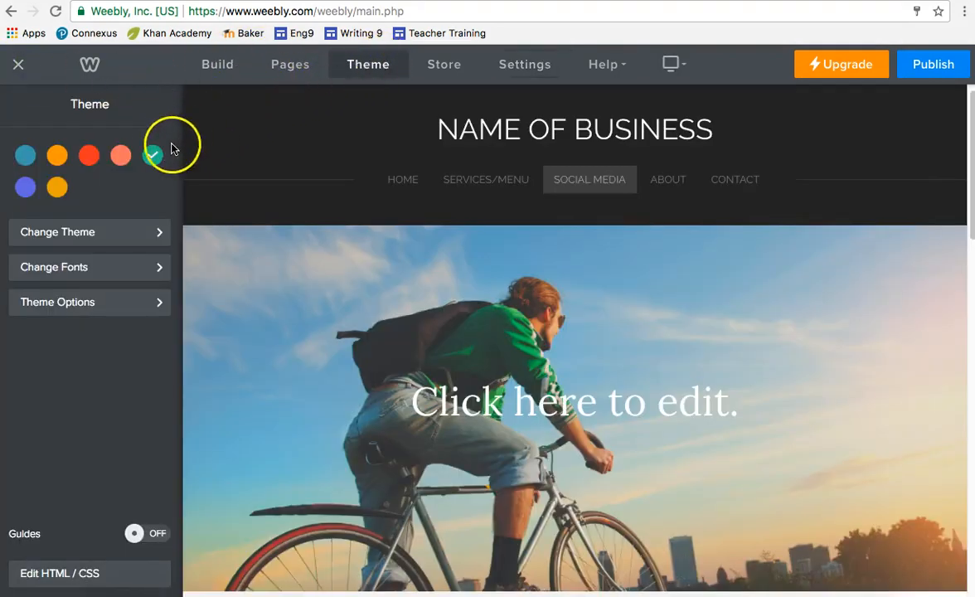
{"action": "left_click", "coordinate": [57, 187]}
{"action": "left_click", "coordinate": [150, 158]}
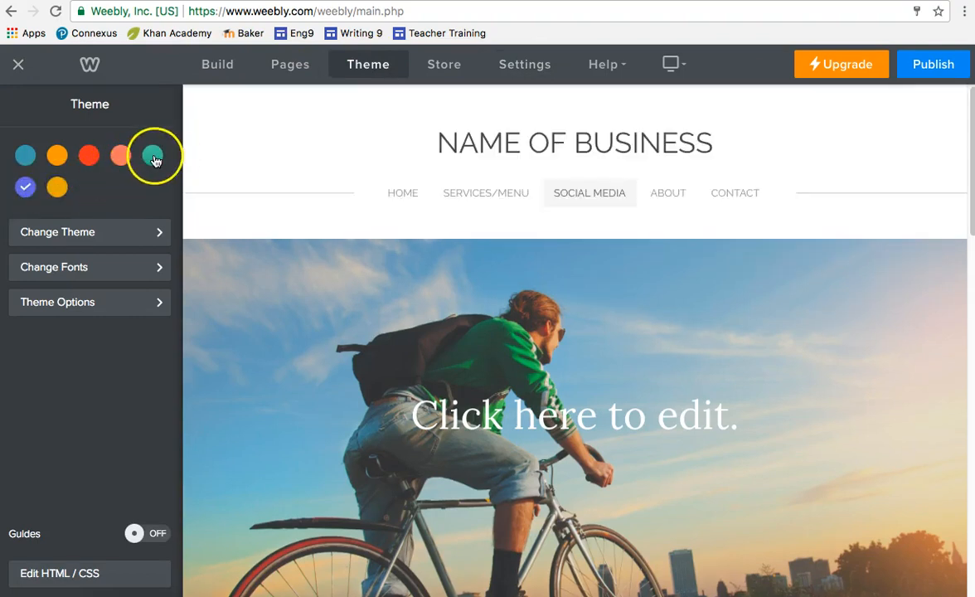
{"action": "left_click", "coordinate": [152, 157]}
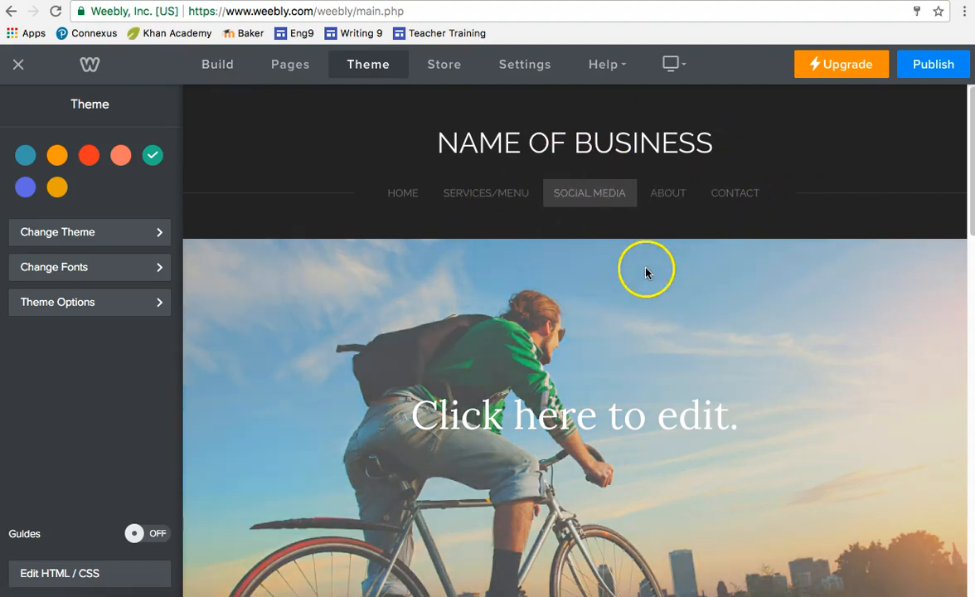
Open the Social Media page's header background for editing, check the photo upload dialog, and close it without uploading
{"action": "left_click", "coordinate": [216, 65]}
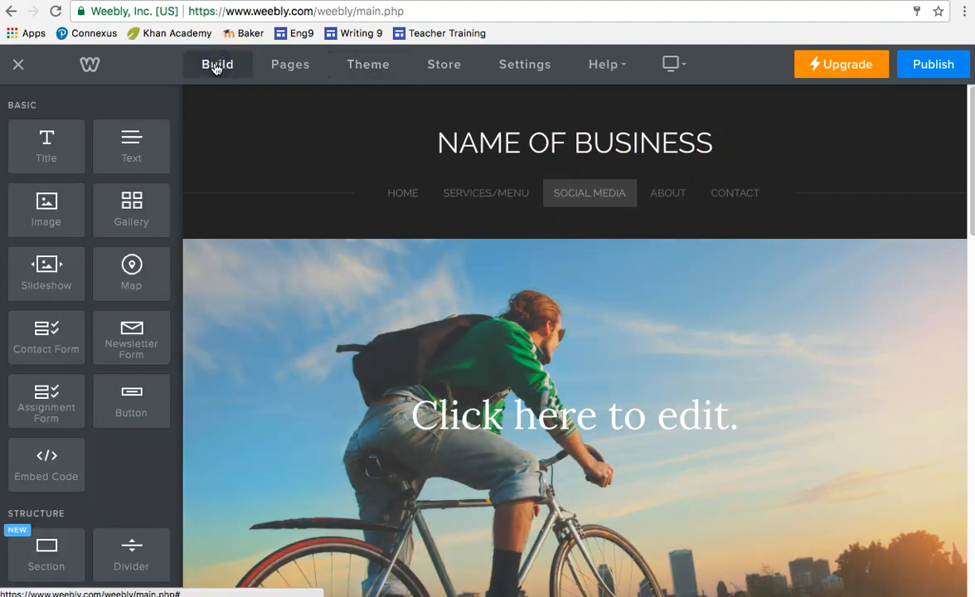
{"action": "scroll", "coordinate": [385, 266], "scroll_direction": "down", "scroll_amount": 5}
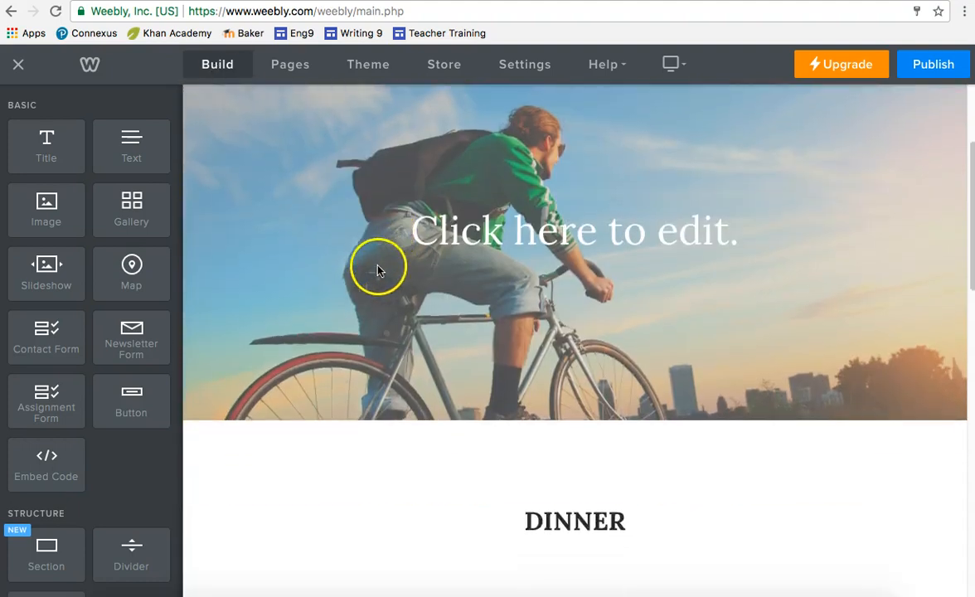
{"action": "scroll", "coordinate": [350, 280], "scroll_direction": "up", "scroll_amount": 2}
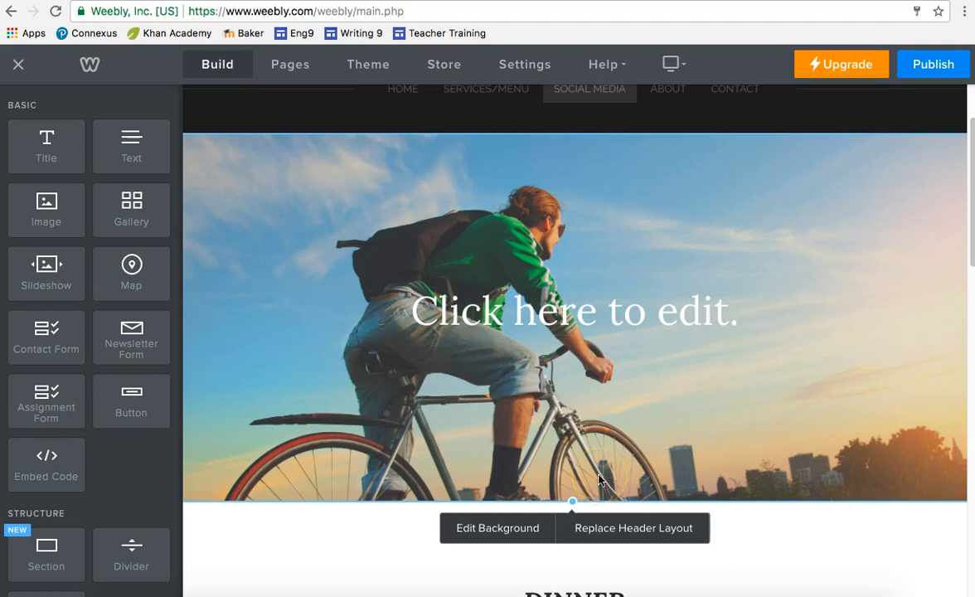
{"action": "left_click", "coordinate": [535, 531]}
{"action": "left_click", "coordinate": [509, 396]}
{"action": "left_click", "coordinate": [539, 452]}
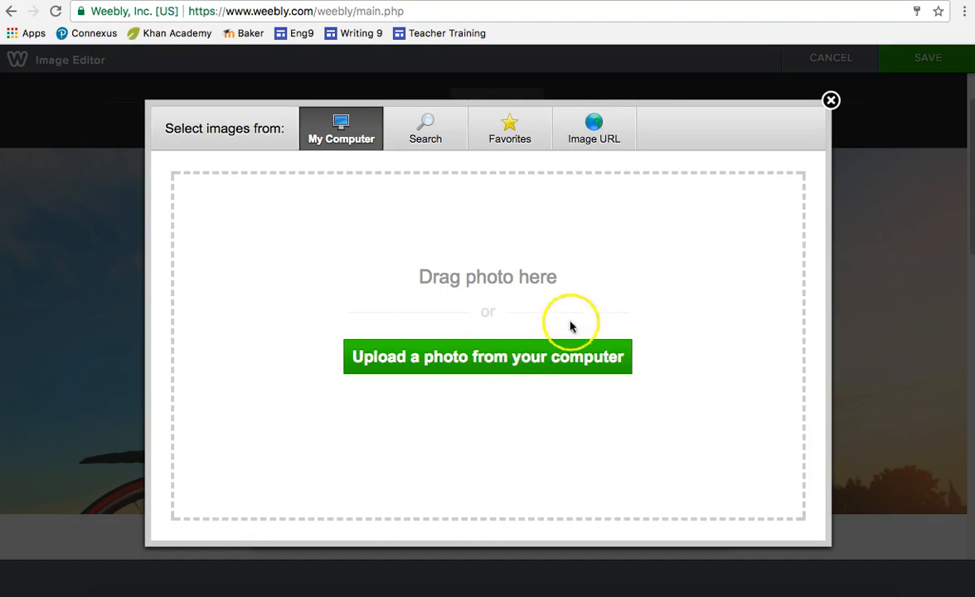
{"action": "left_click", "coordinate": [830, 102]}
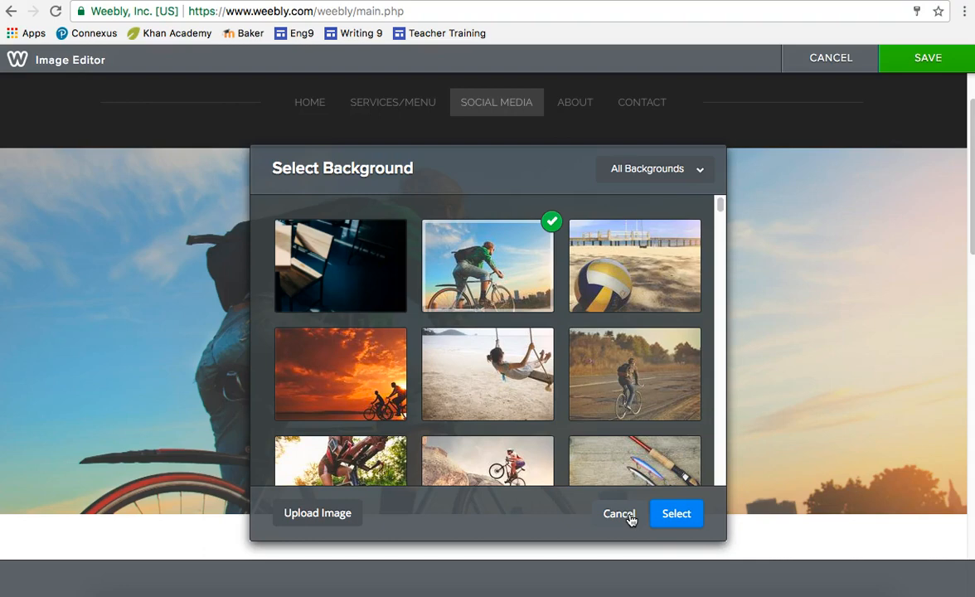
Replace the header background with the stock photo of a palette with green, yellow and red paint, and save it
{"action": "scroll", "coordinate": [606, 446], "scroll_direction": "down", "scroll_amount": 10}
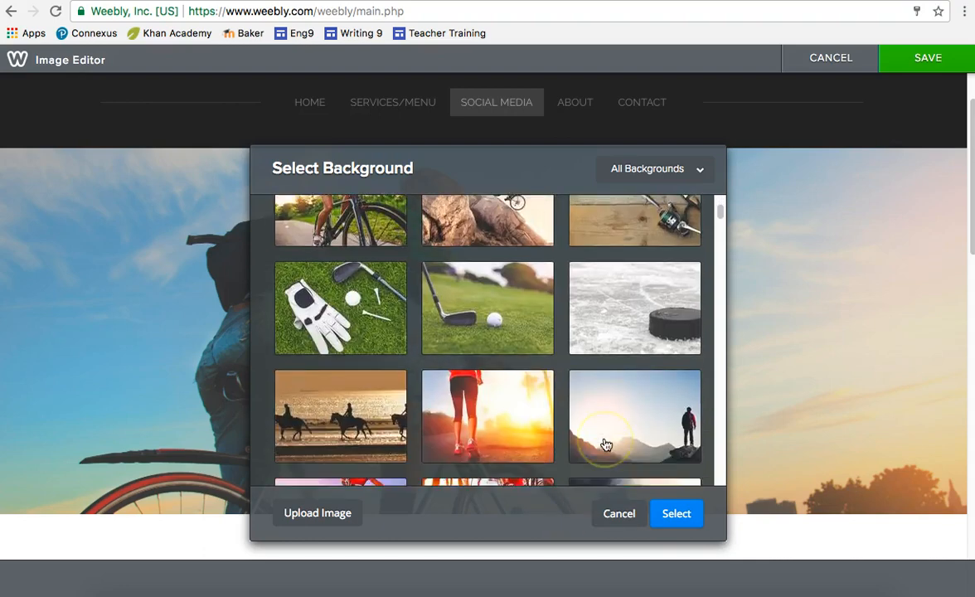
{"action": "scroll", "coordinate": [607, 443], "scroll_direction": "down", "scroll_amount": 15}
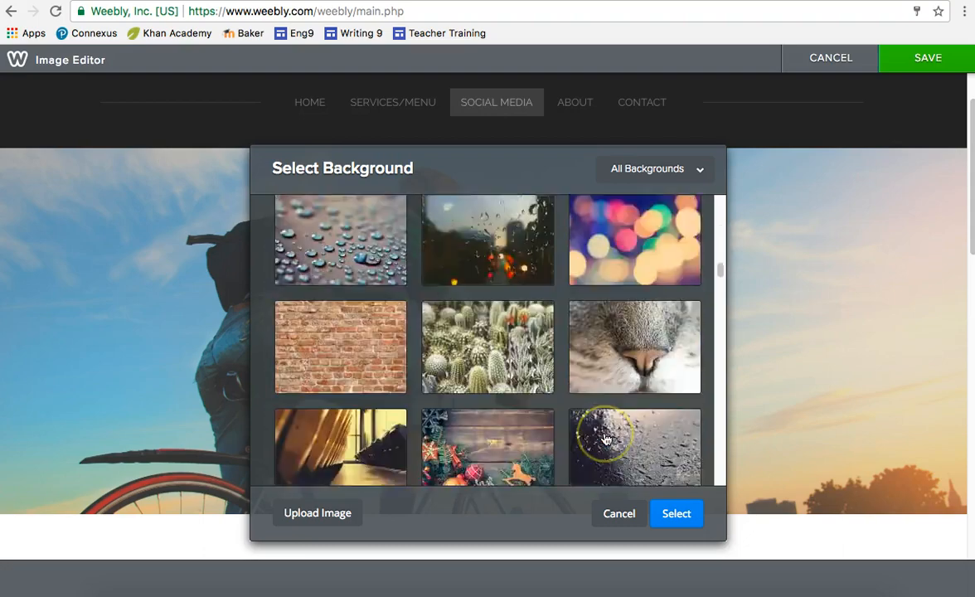
{"action": "scroll", "coordinate": [606, 439], "scroll_direction": "down", "scroll_amount": 15}
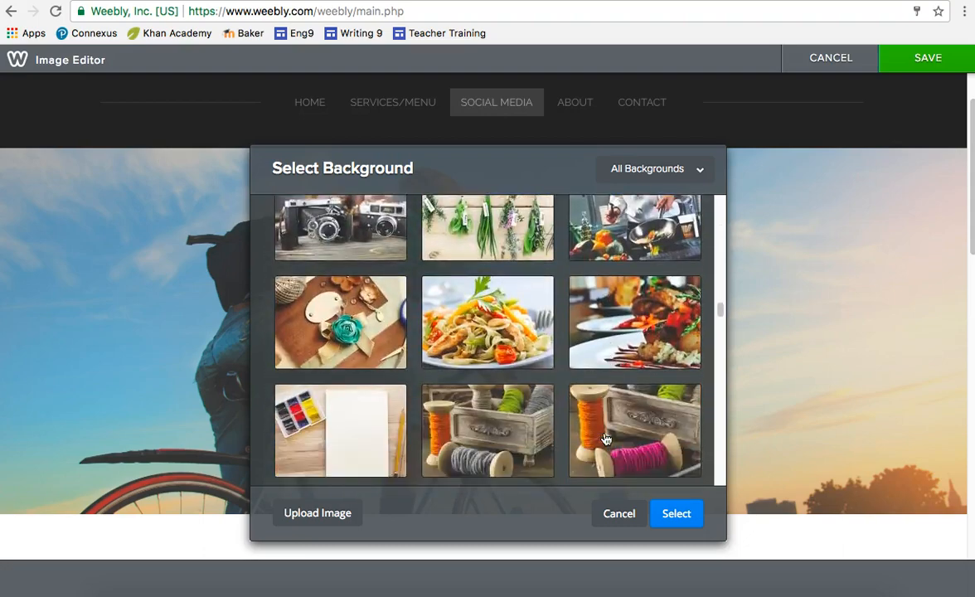
{"action": "scroll", "coordinate": [606, 440], "scroll_direction": "down", "scroll_amount": 1}
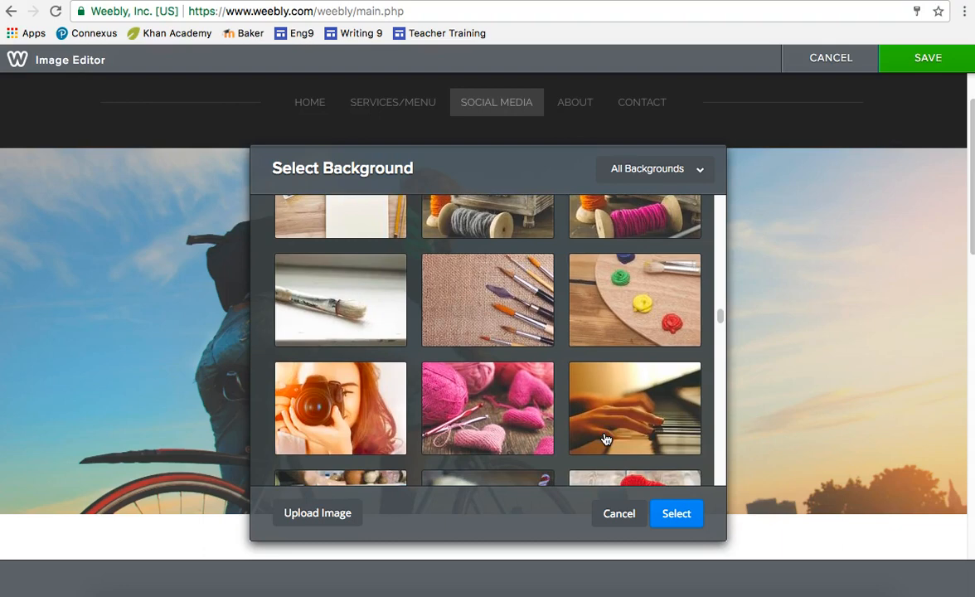
{"action": "left_click", "coordinate": [626, 285]}
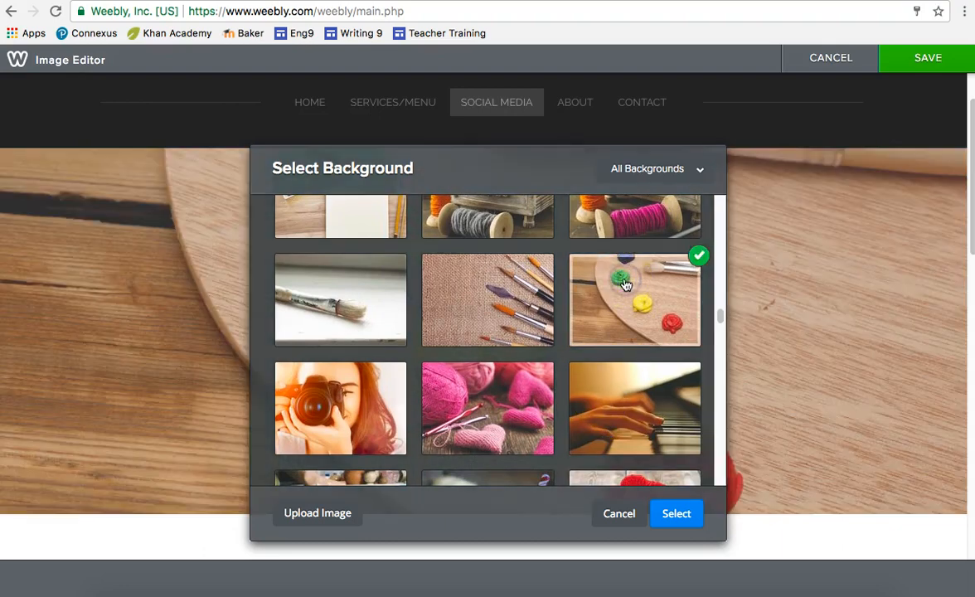
{"action": "left_click", "coordinate": [674, 513]}
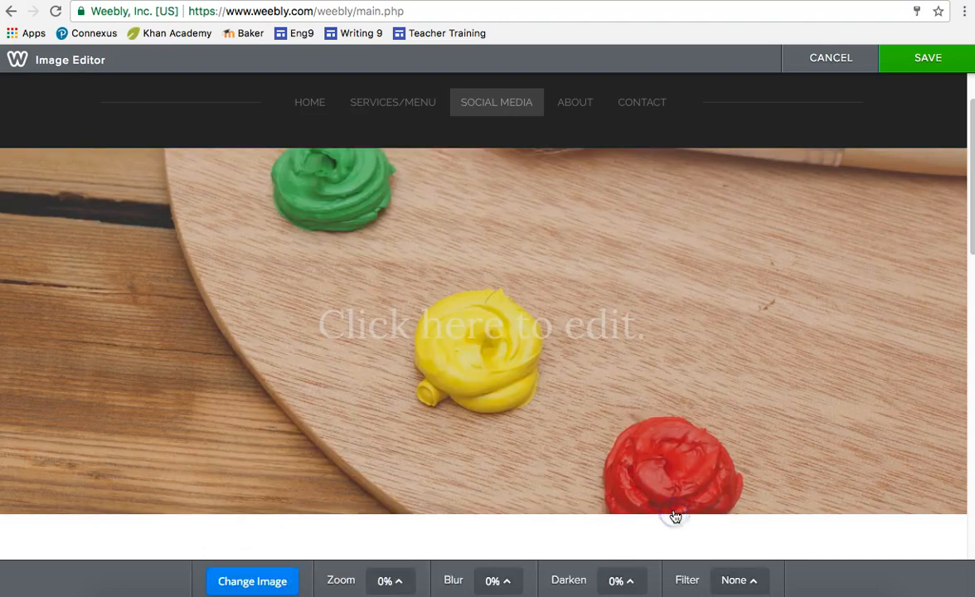
{"action": "scroll", "coordinate": [636, 337], "scroll_direction": "up", "scroll_amount": 3}
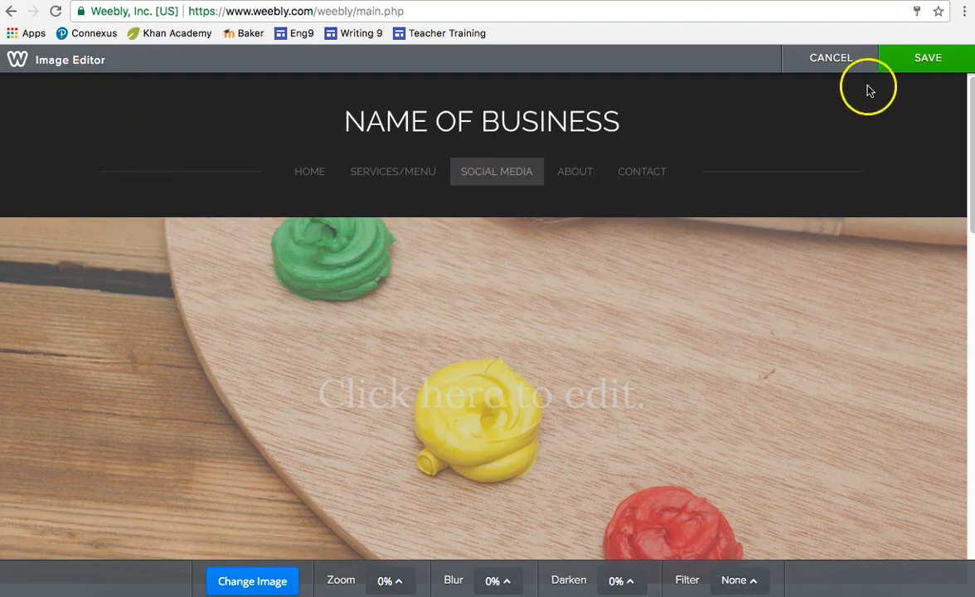
{"action": "left_click", "coordinate": [903, 63]}
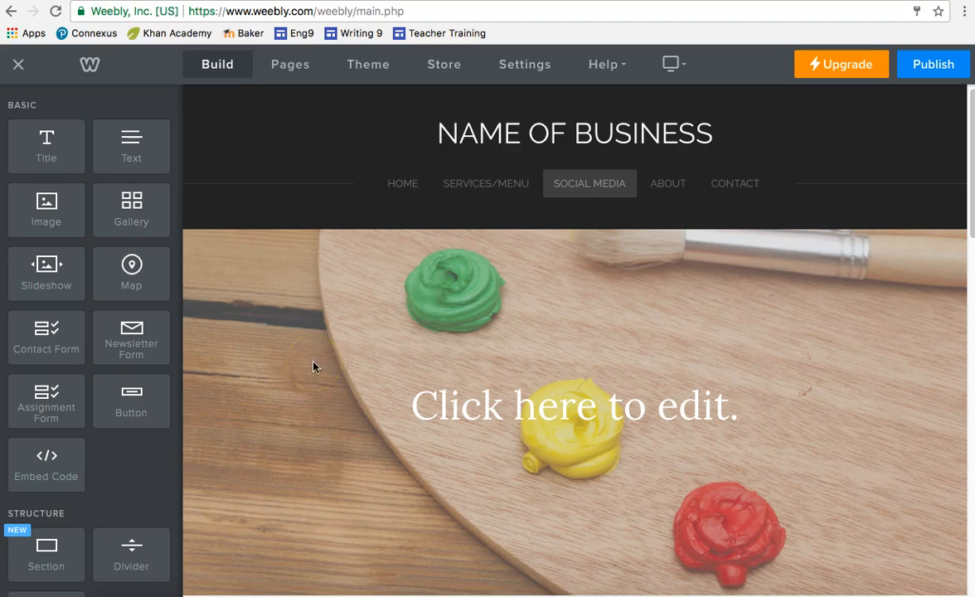
Delete the DINNER title below the header image
{"action": "scroll", "coordinate": [314, 367], "scroll_direction": "down", "scroll_amount": 5}
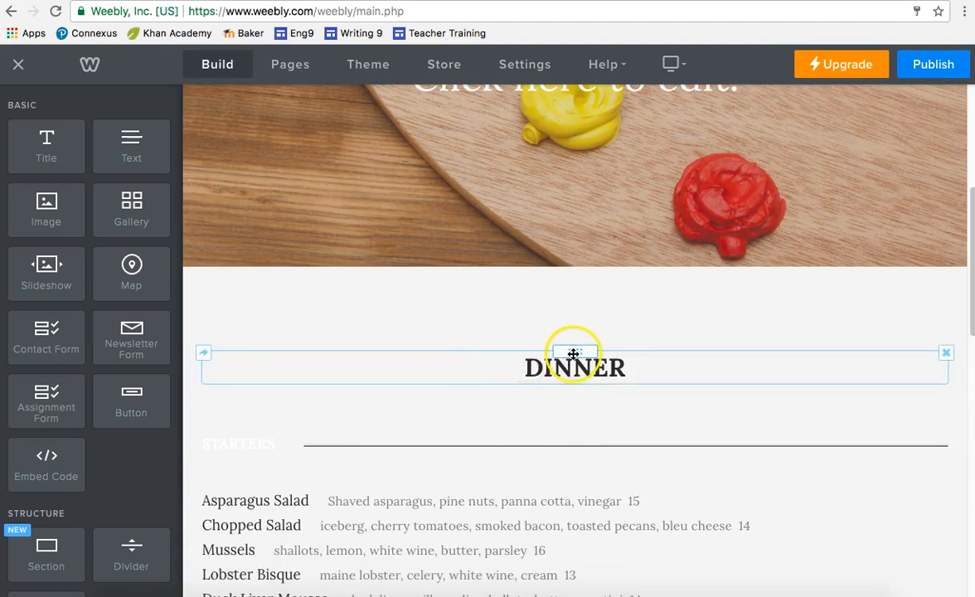
{"action": "left_click", "coordinate": [946, 355]}
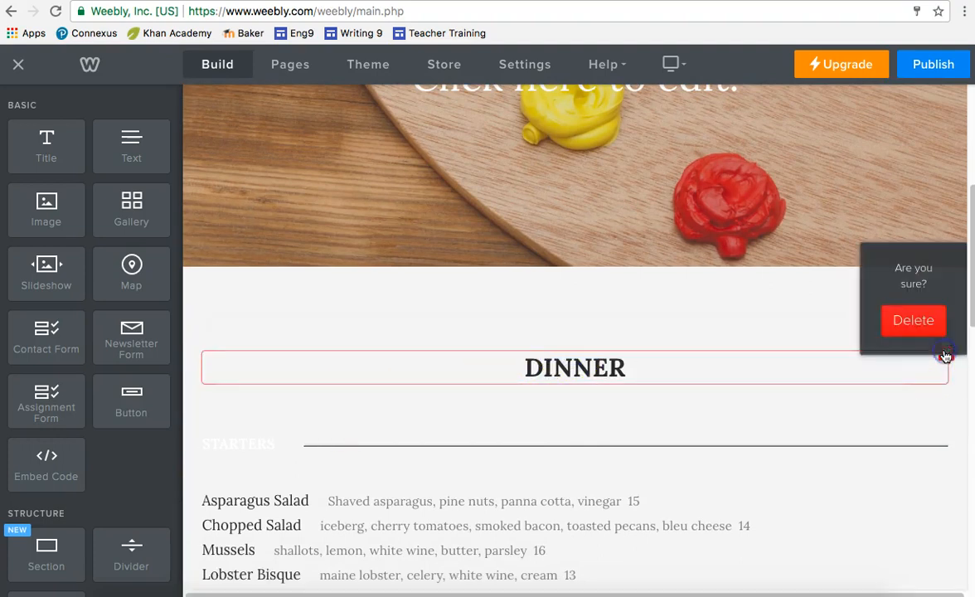
{"action": "left_click", "coordinate": [909, 320]}
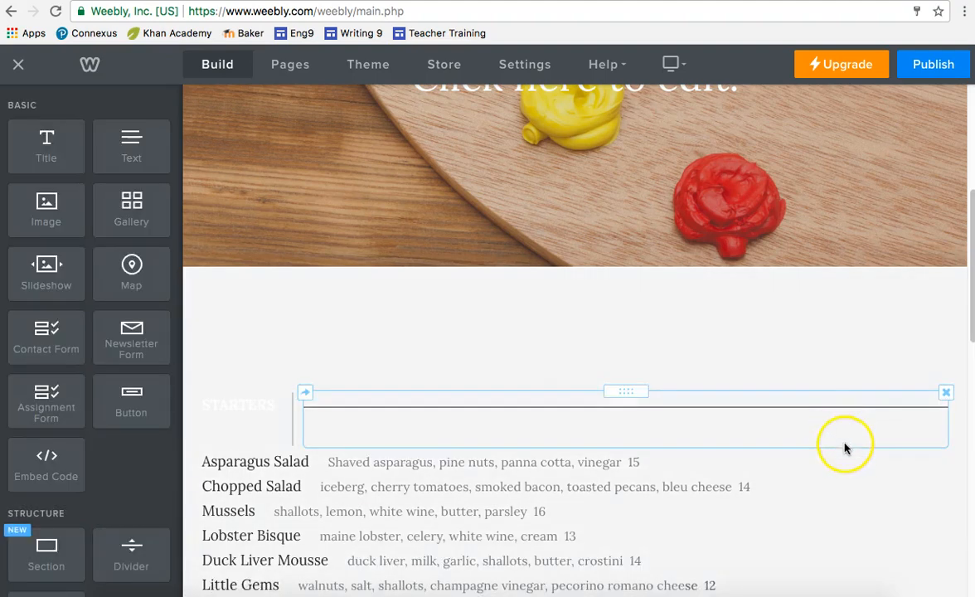
Delete the divider beside the STARTERS heading and the list of starter dishes below it
{"action": "left_click", "coordinate": [947, 392]}
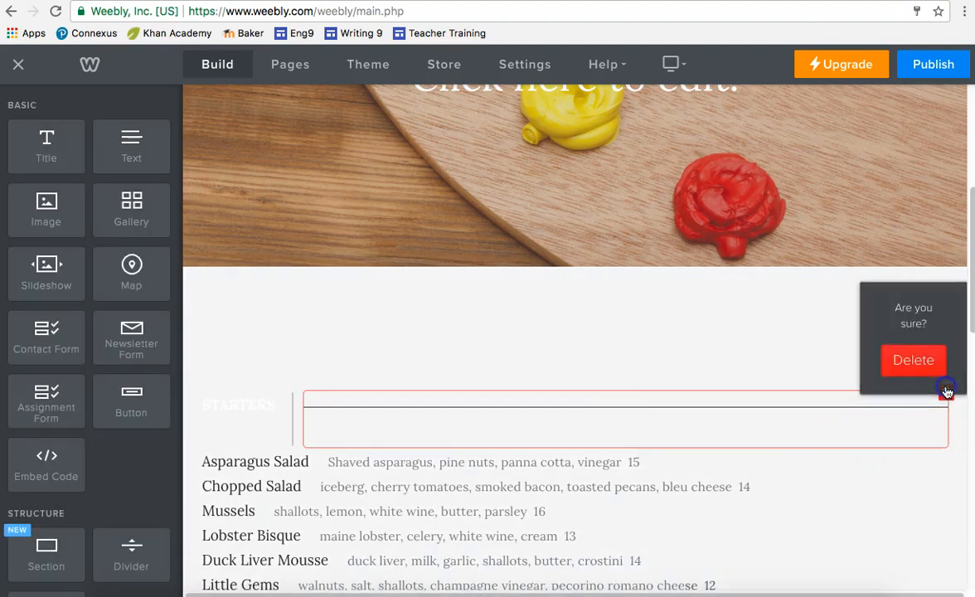
{"action": "left_click", "coordinate": [912, 356]}
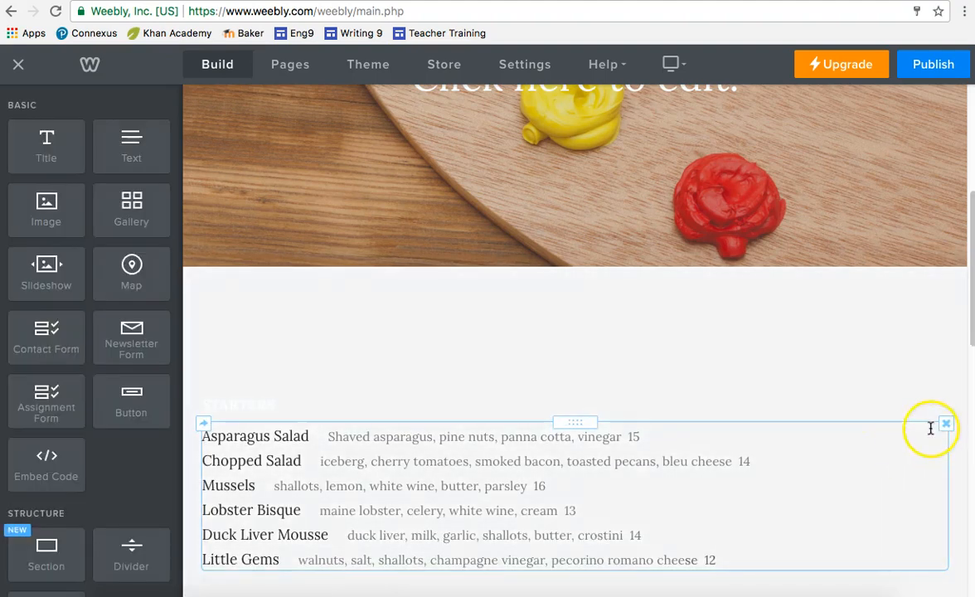
{"action": "left_click", "coordinate": [945, 423]}
{"action": "left_click", "coordinate": [925, 399]}
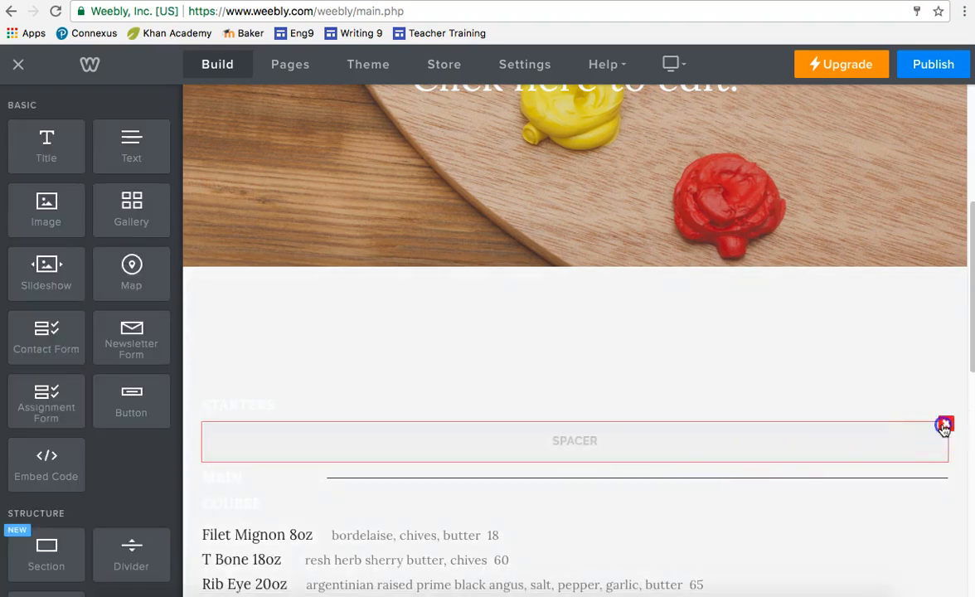
Delete the spacer below the STARTERS heading and the divider beside the MAIN COURSE heading
{"action": "left_click", "coordinate": [945, 424]}
{"action": "left_click", "coordinate": [912, 395]}
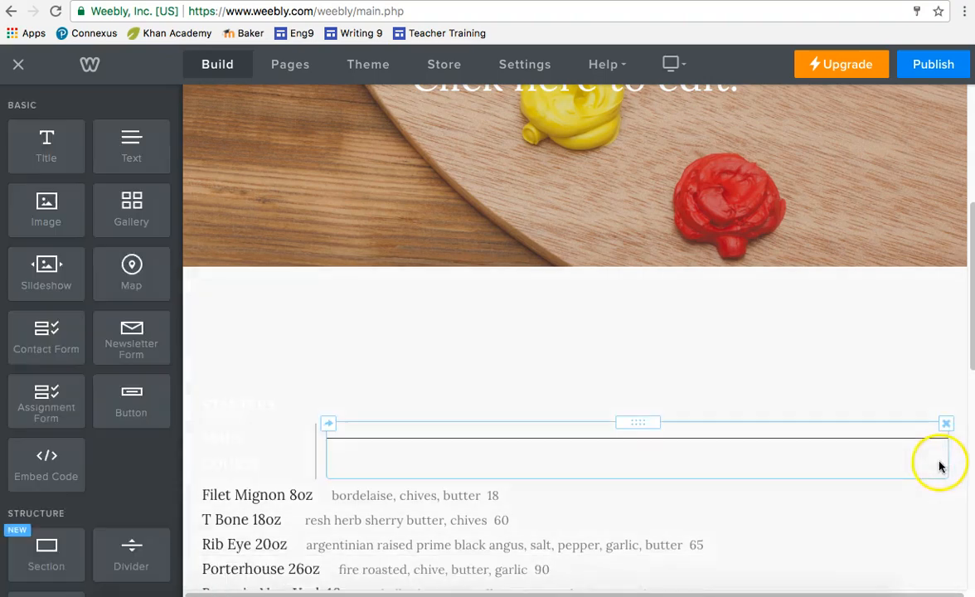
{"action": "left_click", "coordinate": [946, 424]}
{"action": "left_click", "coordinate": [929, 406]}
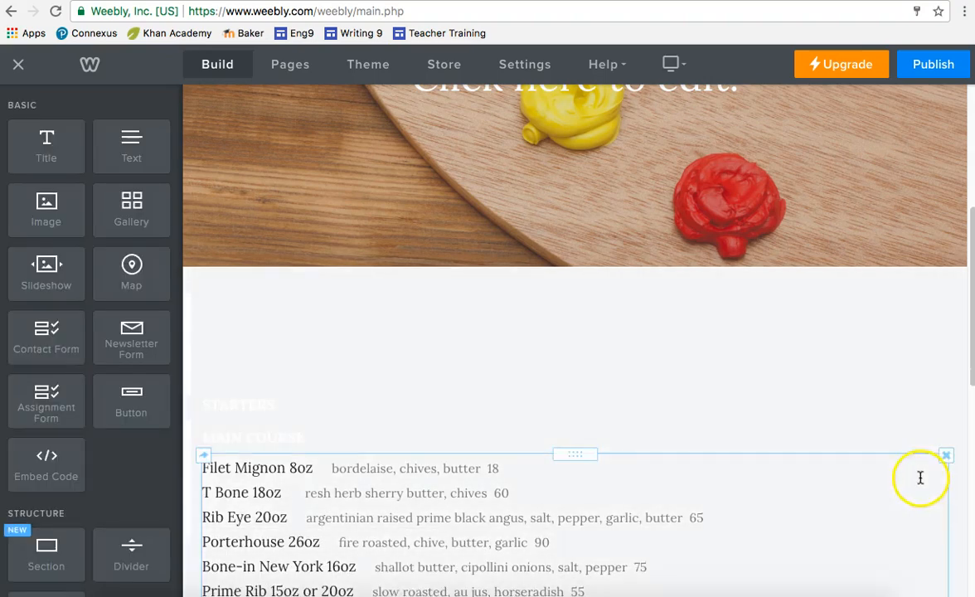
Delete the list of main course dishes and the divider beside the DESSERT heading
{"action": "left_click", "coordinate": [946, 453]}
{"action": "left_click", "coordinate": [919, 417]}
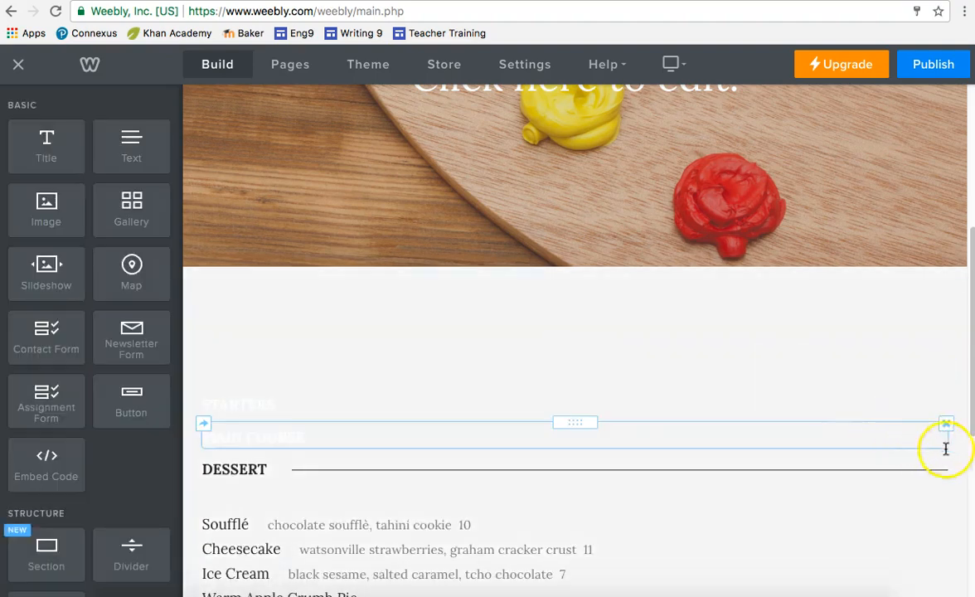
{"action": "left_click", "coordinate": [946, 455]}
{"action": "left_click", "coordinate": [927, 416]}
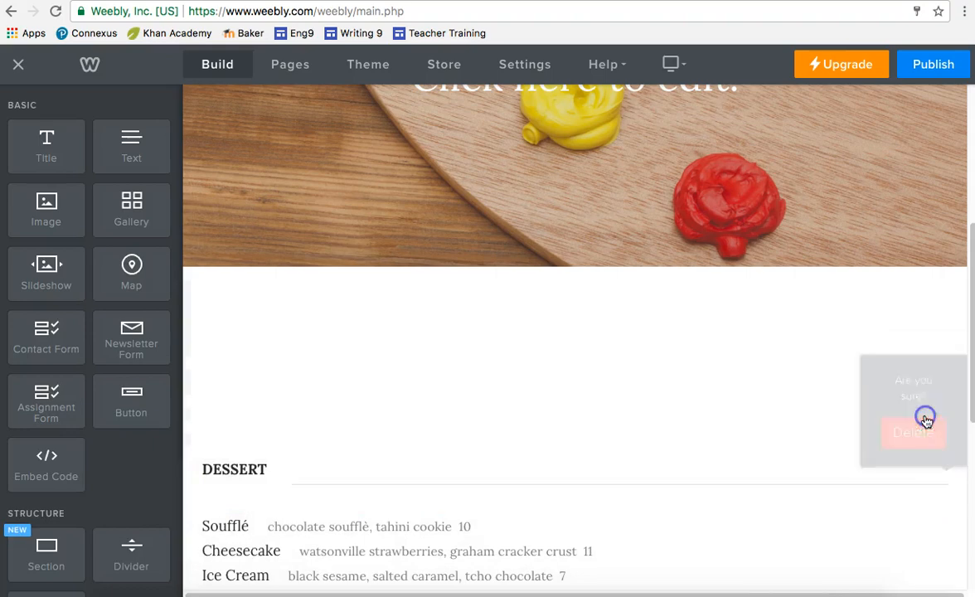
Delete the MAIN COURSE heading and the DESSERT heading below the header image
{"action": "left_click", "coordinate": [946, 425]}
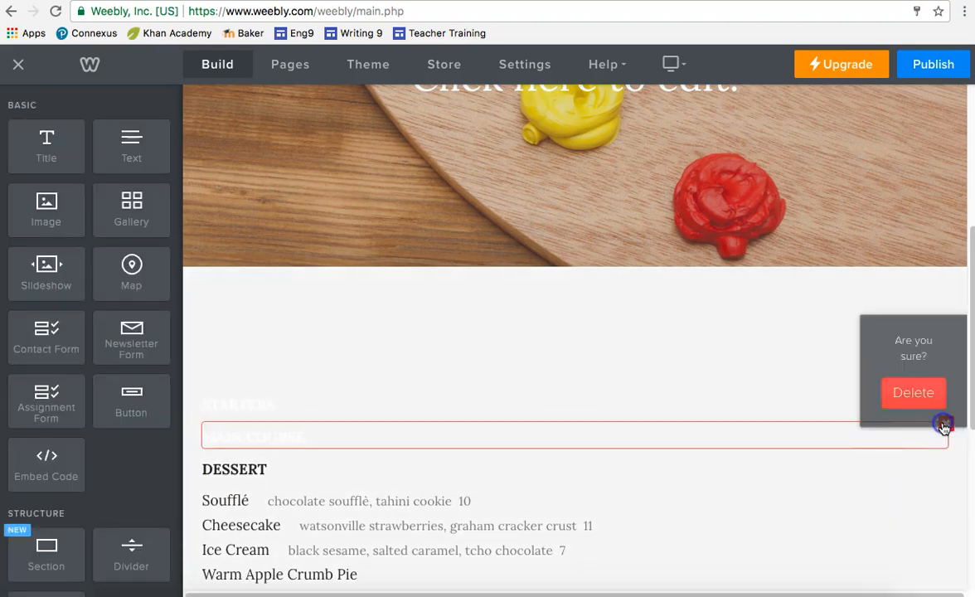
{"action": "left_click", "coordinate": [928, 409]}
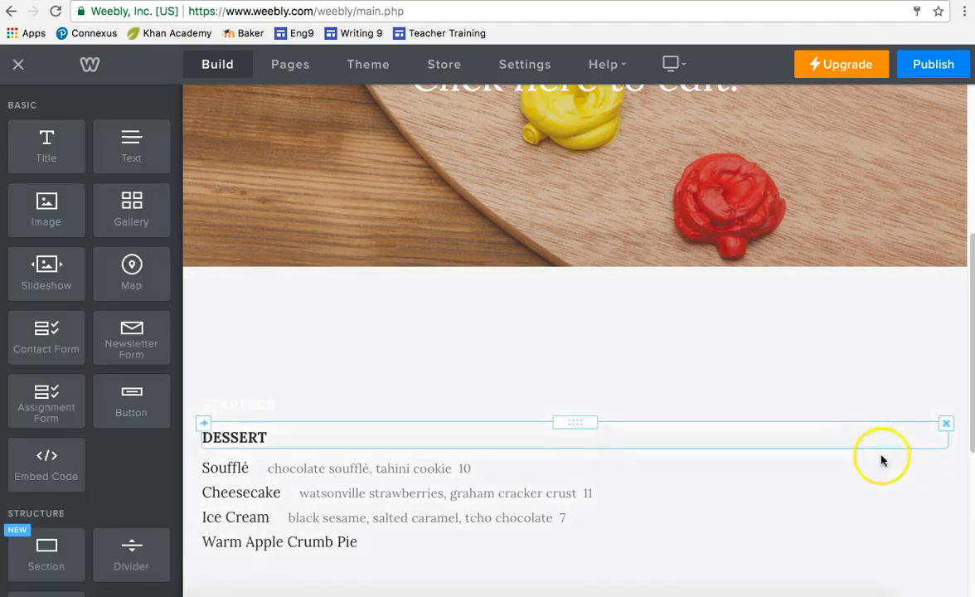
{"action": "left_click", "coordinate": [945, 424]}
{"action": "left_click", "coordinate": [930, 399]}
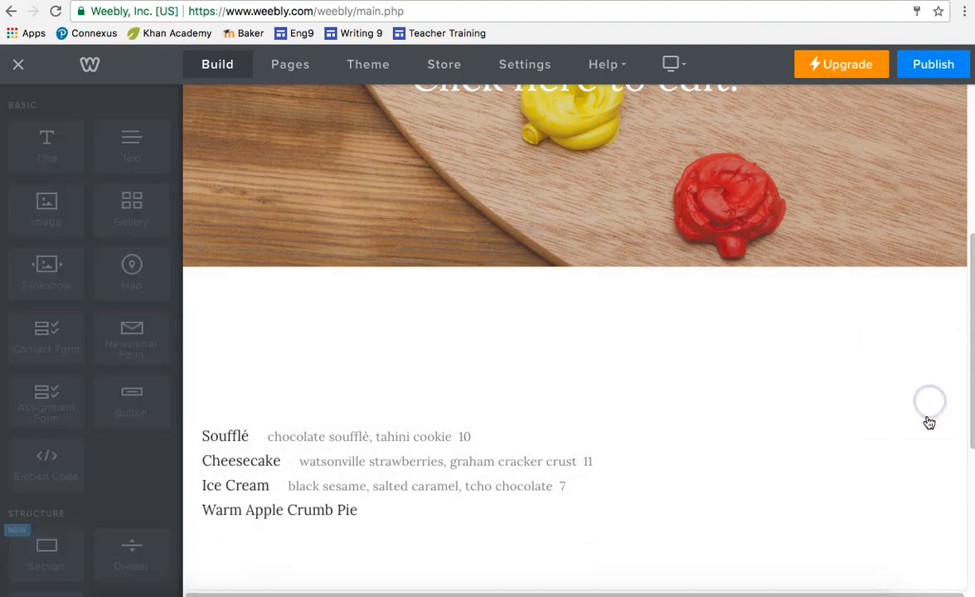
Delete the list of dessert dishes and the remaining STARTERS heading below the header image
{"action": "left_click", "coordinate": [944, 424]}
{"action": "left_click", "coordinate": [928, 397]}
{"action": "left_click", "coordinate": [634, 406]}
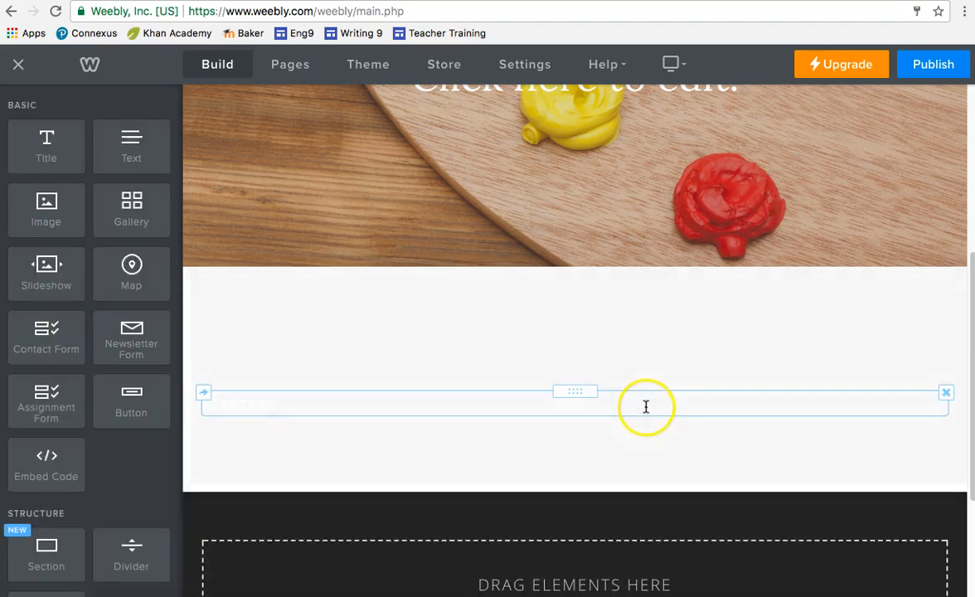
{"action": "left_click", "coordinate": [646, 407]}
{"action": "left_click", "coordinate": [939, 395]}
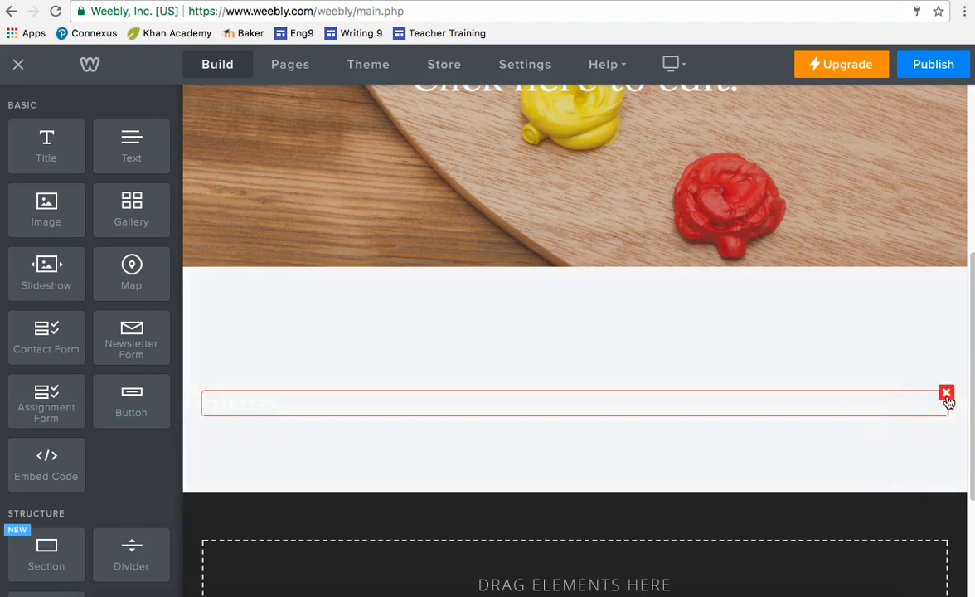
{"action": "left_click", "coordinate": [947, 395]}
{"action": "left_click", "coordinate": [918, 367]}
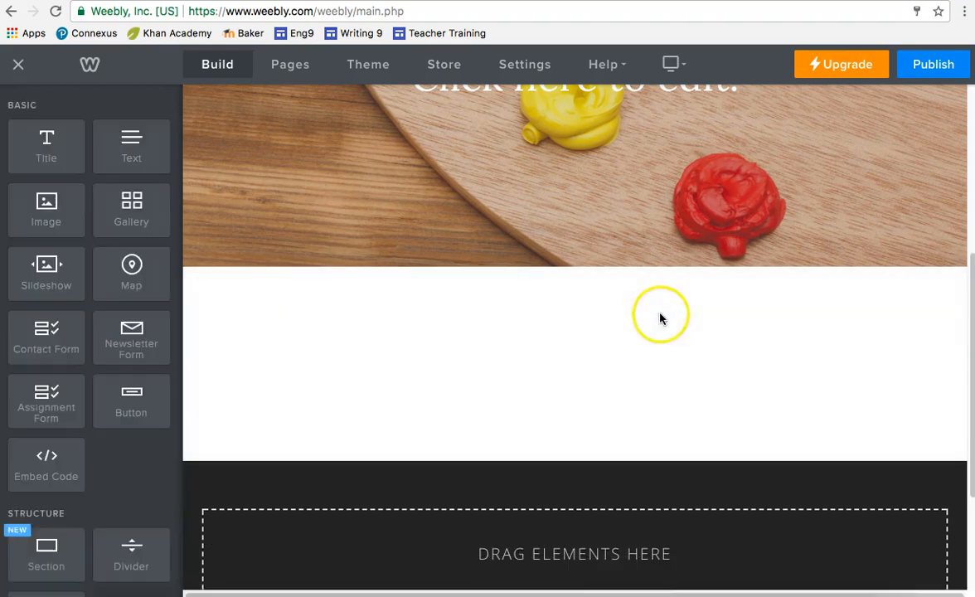
{"action": "left_click", "coordinate": [571, 370]}
{"action": "left_click_drag", "start_coordinate": [571, 370], "coordinate": [546, 344]}
{"action": "left_click", "coordinate": [567, 314]}
{"action": "left_click_drag", "start_coordinate": [566, 311], "coordinate": [539, 388]}
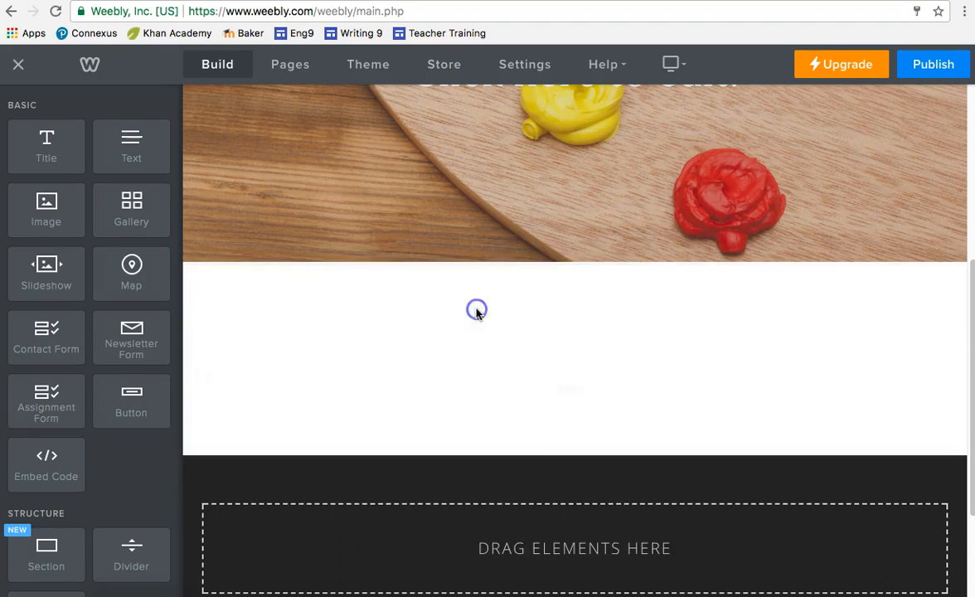
Add a title element in the empty area below the header image with the text "Who we are"
{"action": "left_click_drag", "start_coordinate": [61, 159], "coordinate": [330, 348]}
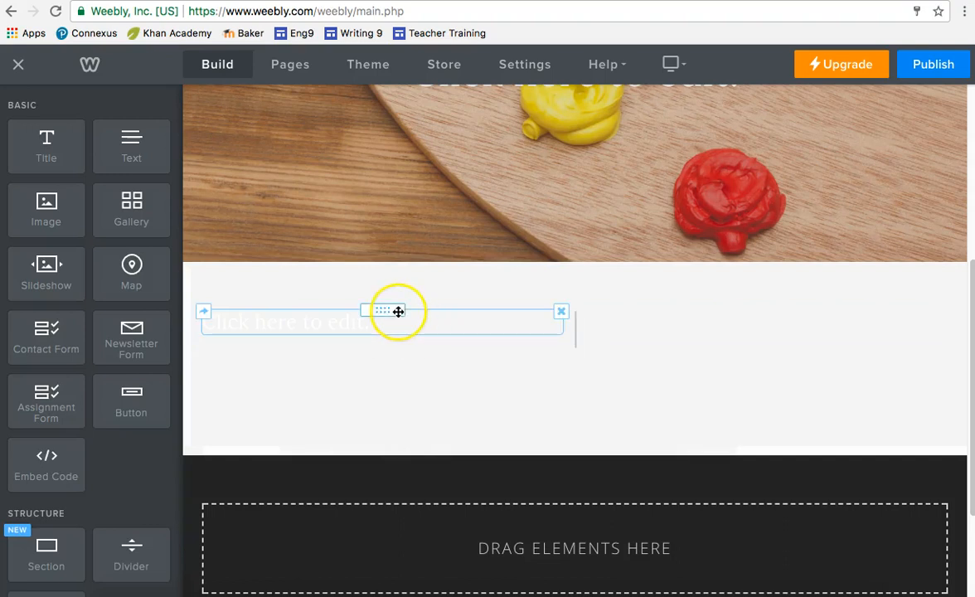
{"action": "left_click", "coordinate": [400, 327]}
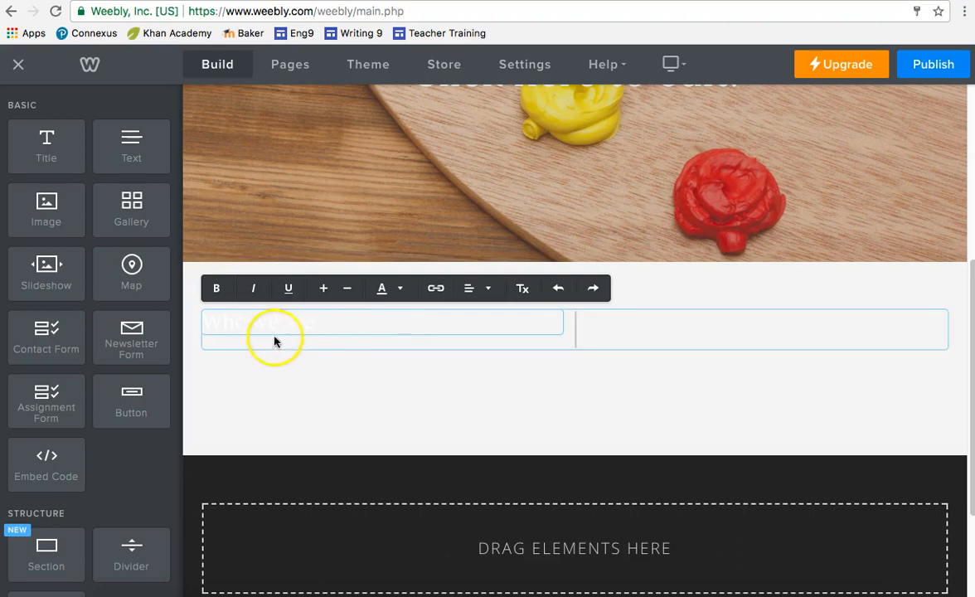
Change the color of the "Who we are" title text to dark purple
{"action": "triple_click", "coordinate": [336, 322]}
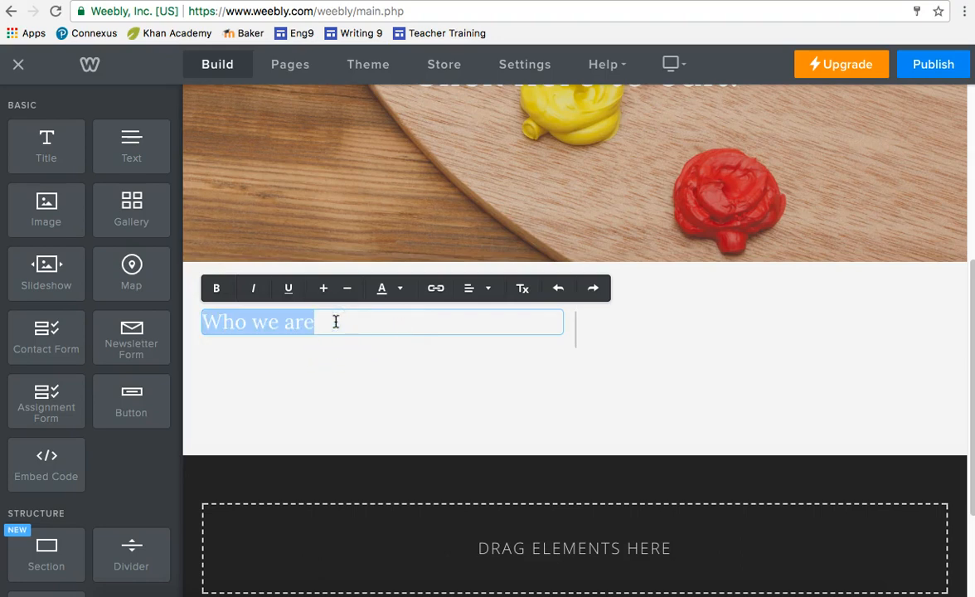
{"action": "left_click", "coordinate": [365, 321]}
{"action": "left_click", "coordinate": [340, 322]}
{"action": "left_click", "coordinate": [400, 289]}
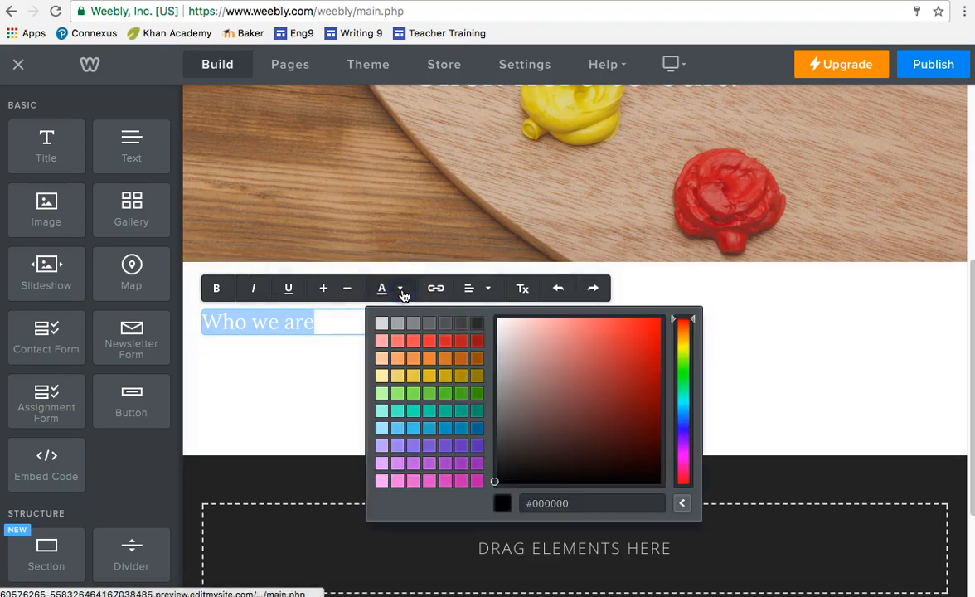
{"action": "left_click", "coordinate": [476, 445]}
{"action": "left_click", "coordinate": [456, 369]}
{"action": "left_click", "coordinate": [403, 340]}
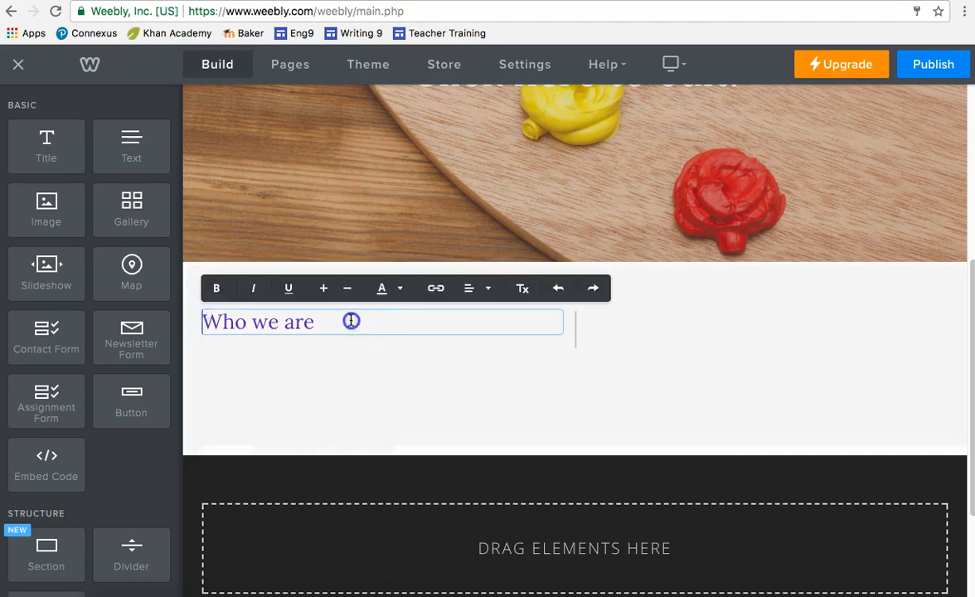
Correct the title's capitalization and punctuation so it reads "Who We Are:"
{"action": "left_click", "coordinate": [270, 322]}
{"action": "key", "text": "BackSpace"}
{"action": "type", "text": "W"}
{"action": "key", "text": "BackSpace"}
{"action": "type", "text": "Are:"}
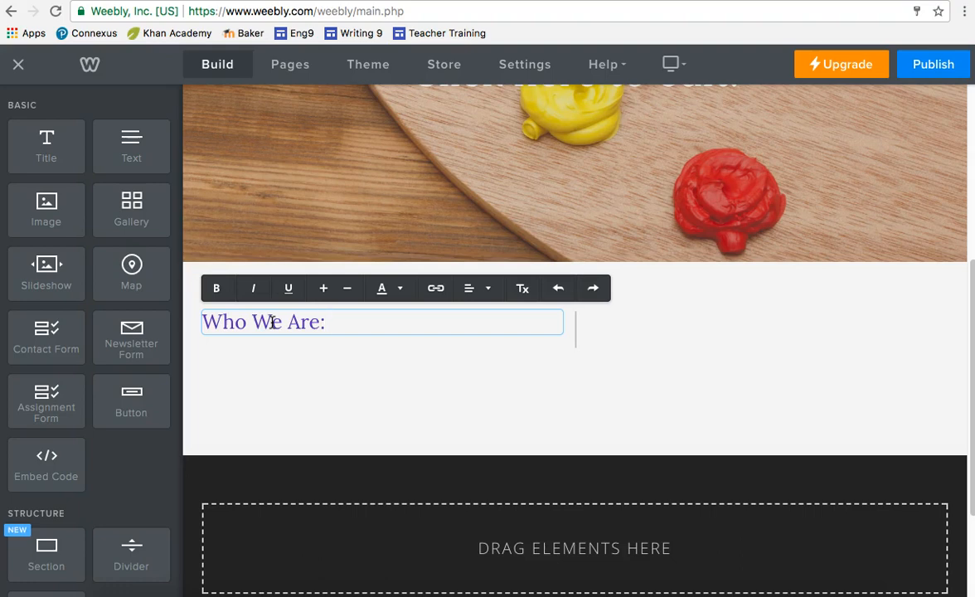
{"action": "left_click", "coordinate": [353, 326]}
Add an image element below the spacer and move it into a full-width row beneath the "Who We Are:" title
{"action": "left_click", "coordinate": [578, 322]}
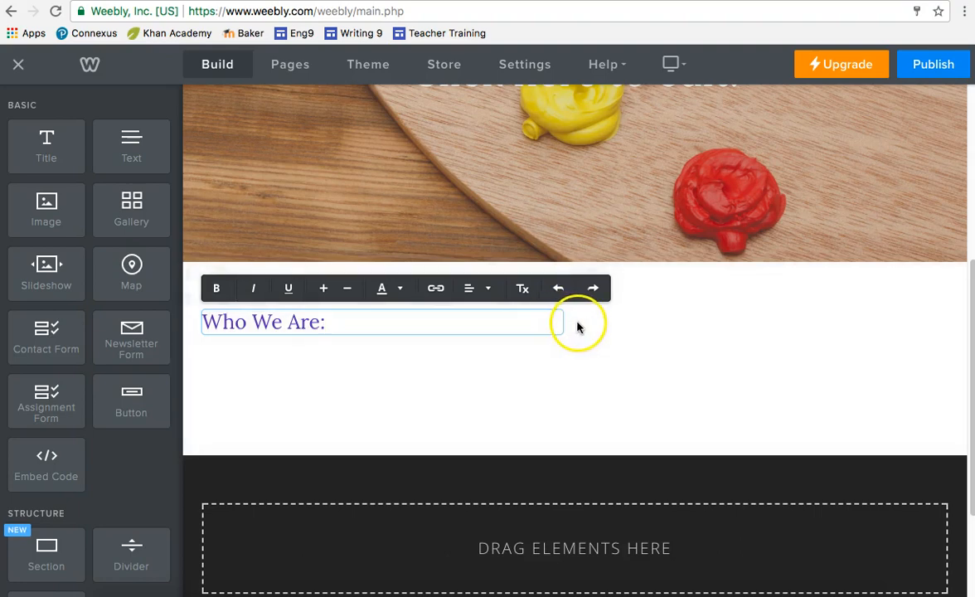
{"action": "left_click", "coordinate": [614, 330]}
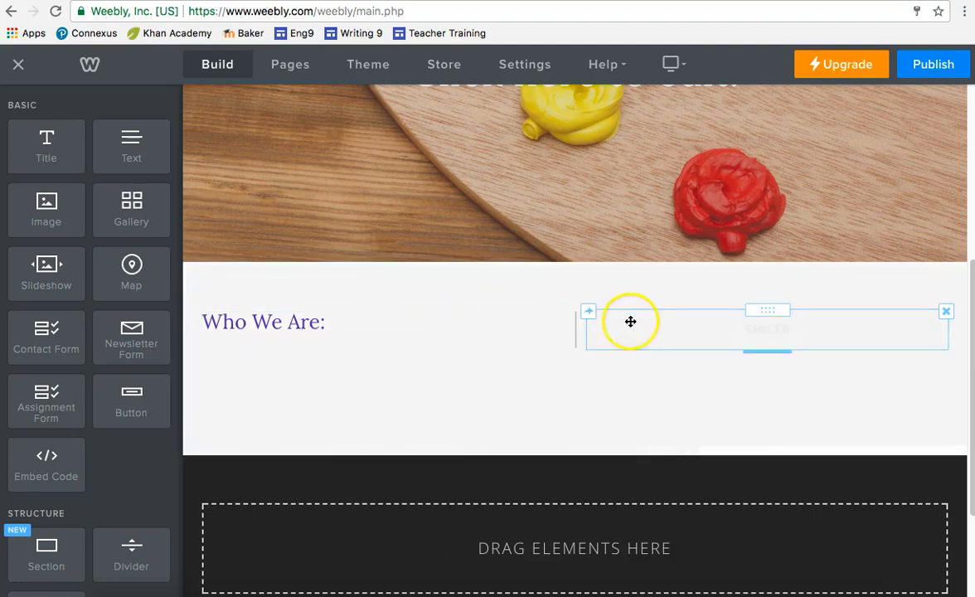
{"action": "left_click", "coordinate": [637, 326]}
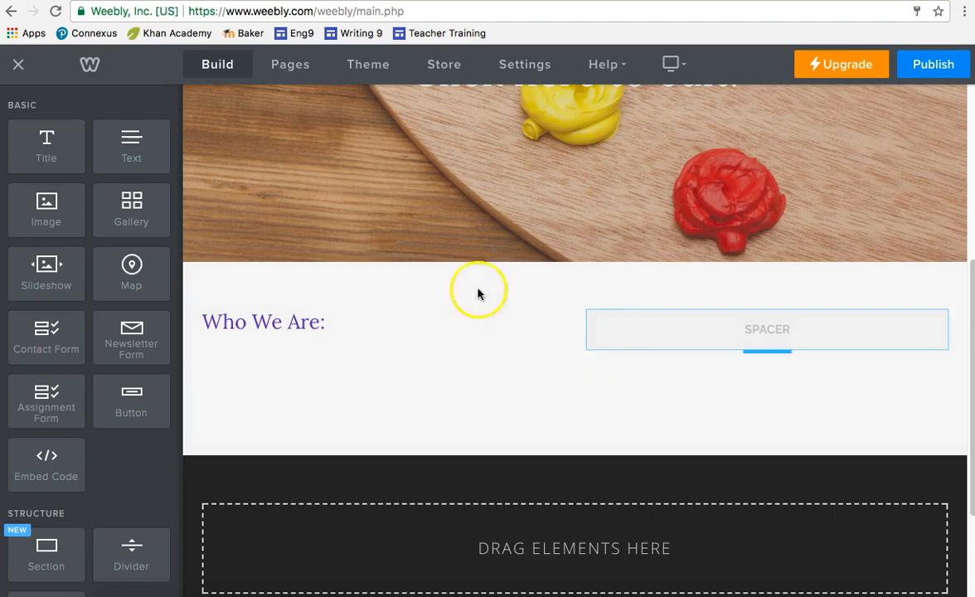
{"action": "left_click_drag", "start_coordinate": [51, 220], "coordinate": [699, 343]}
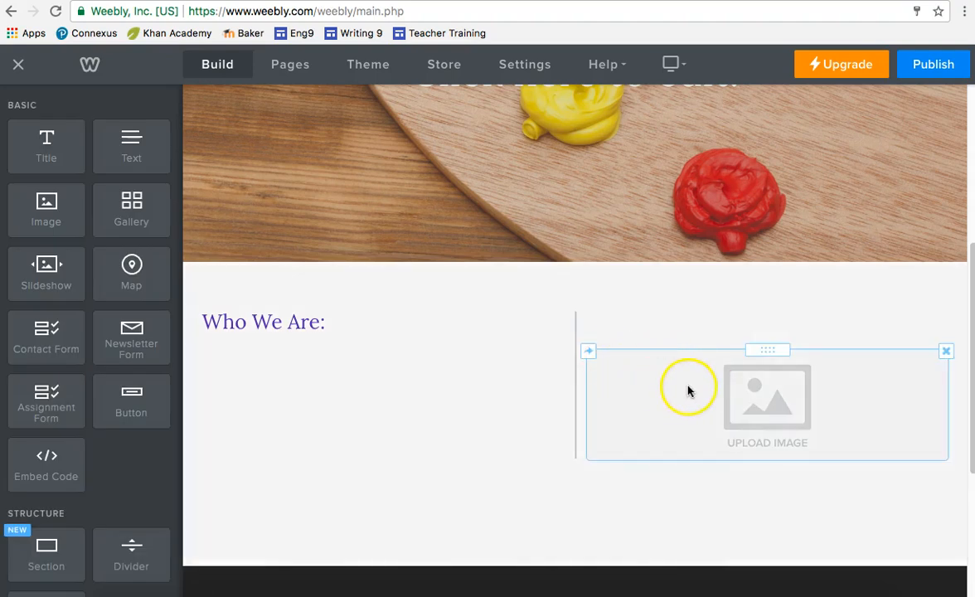
{"action": "left_click_drag", "start_coordinate": [762, 352], "coordinate": [498, 442]}
Delete the spacer beside the "Who We Are:" title
{"action": "left_click_drag", "start_coordinate": [684, 324], "coordinate": [685, 324]}
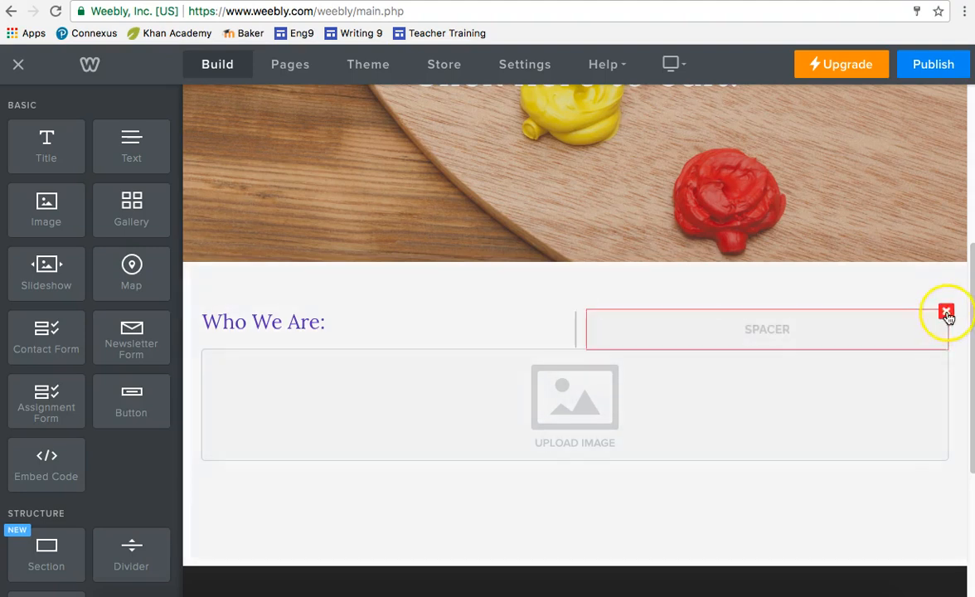
{"action": "left_click", "coordinate": [944, 313]}
{"action": "left_click", "coordinate": [915, 279]}
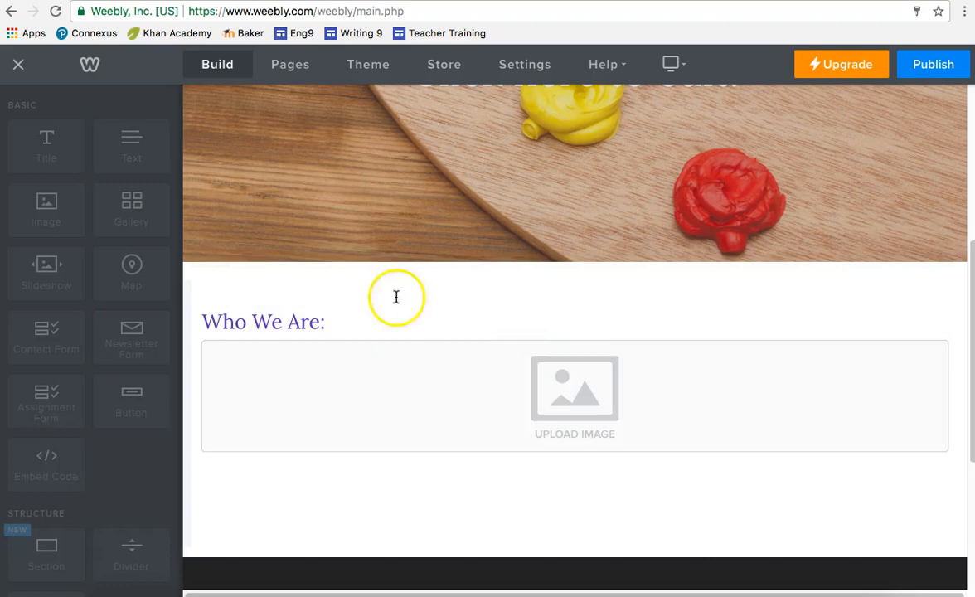
Add a text element between the "Who We Are:" title and the image placeholder and open it for editing
{"action": "left_click_drag", "start_coordinate": [129, 148], "coordinate": [244, 345]}
{"action": "left_click", "coordinate": [248, 359]}
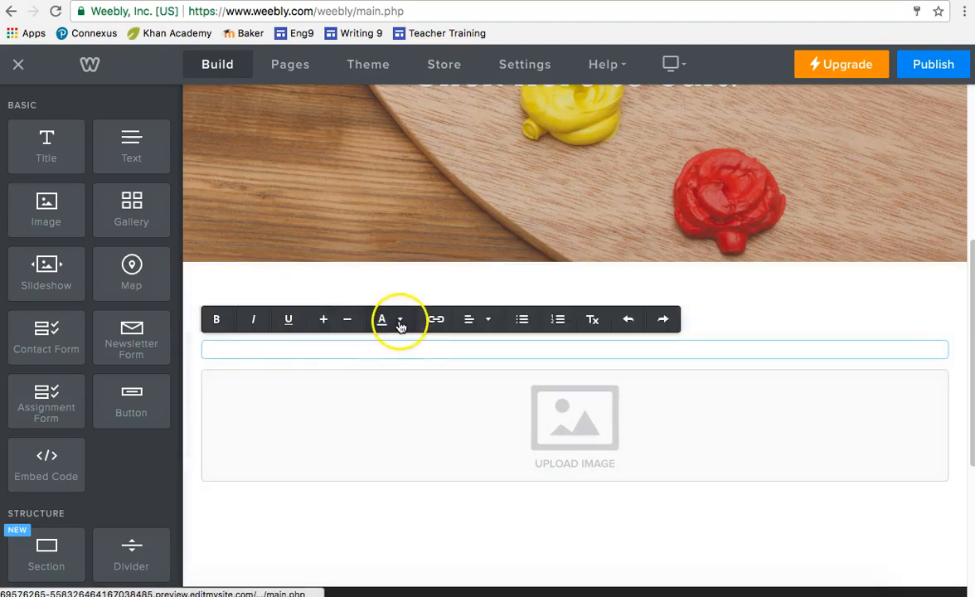
{"action": "left_click", "coordinate": [400, 322]}
{"action": "left_click", "coordinate": [590, 320]}
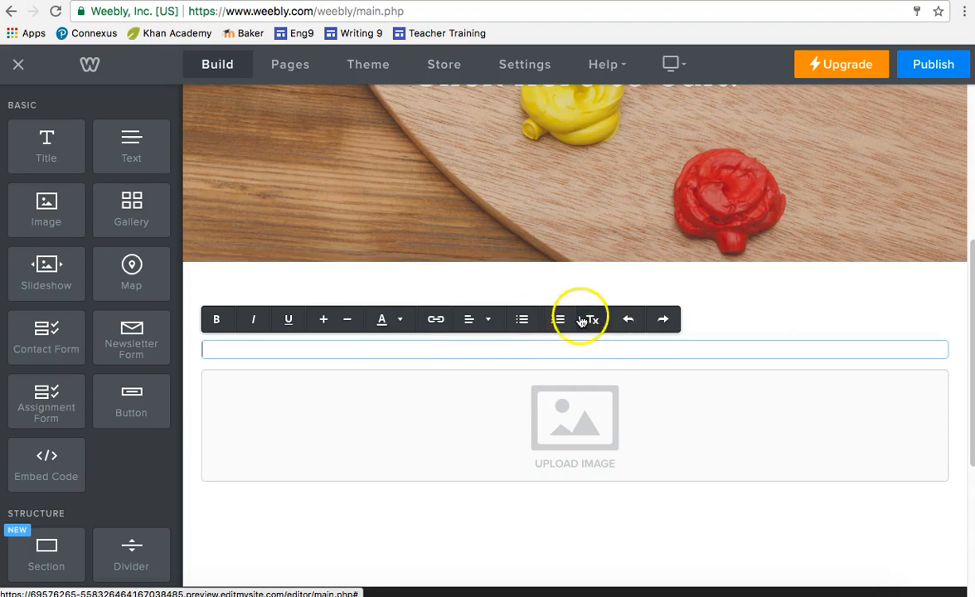
{"action": "left_click", "coordinate": [491, 321]}
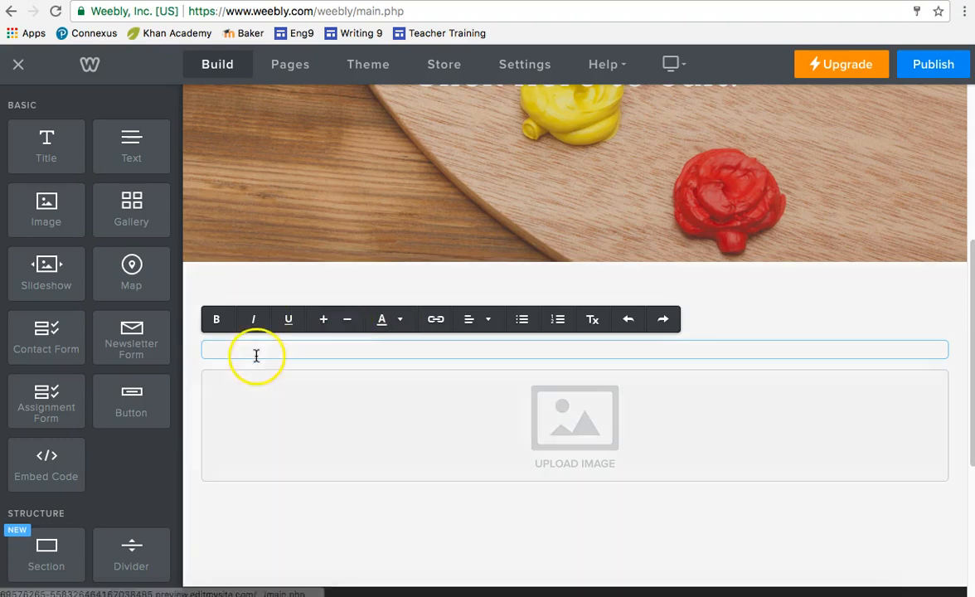
{"action": "left_click", "coordinate": [256, 355]}
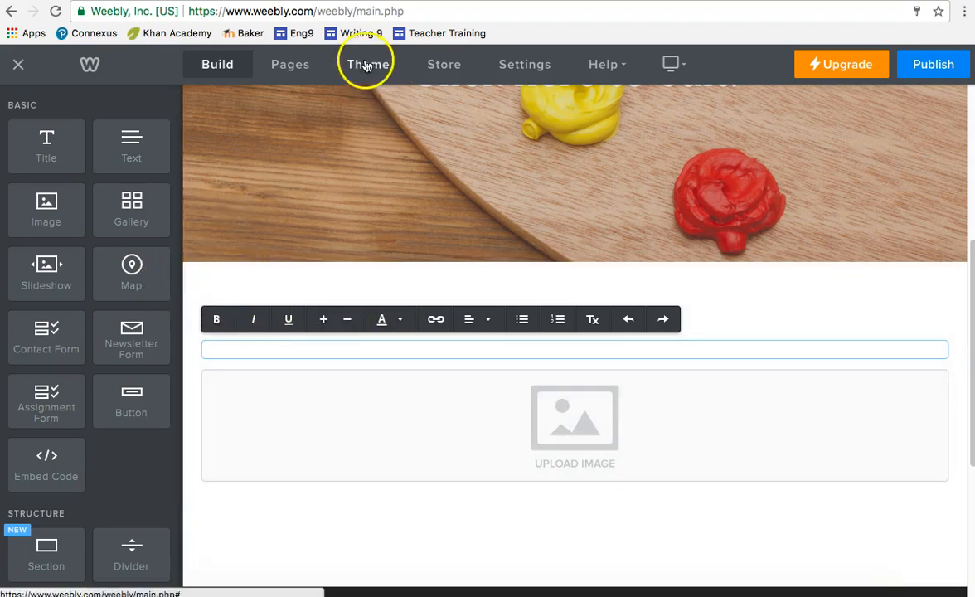
Change the theme's paragraph text font to Catamaran
{"action": "left_click", "coordinate": [366, 64]}
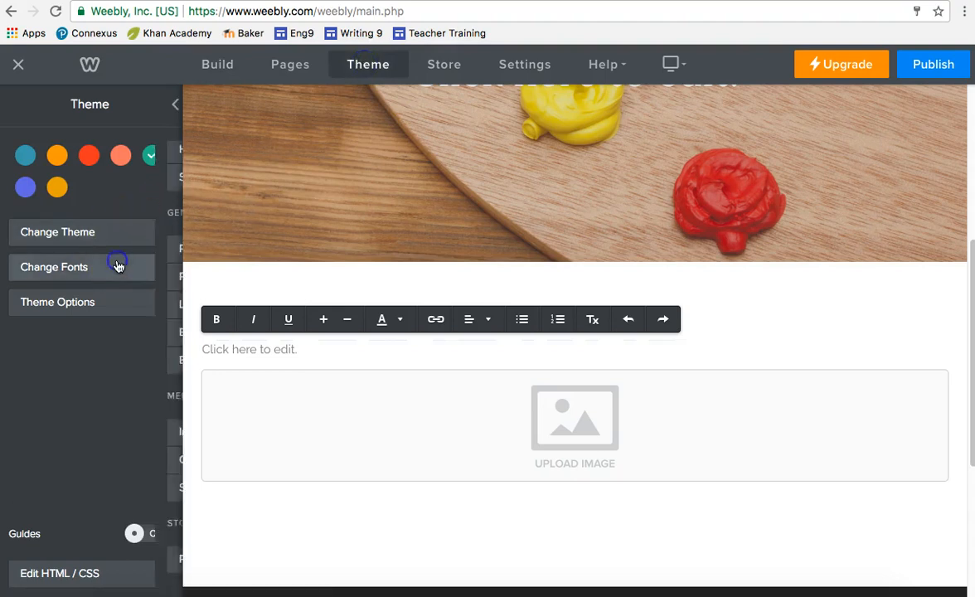
{"action": "left_click", "coordinate": [117, 265]}
{"action": "left_click", "coordinate": [254, 349]}
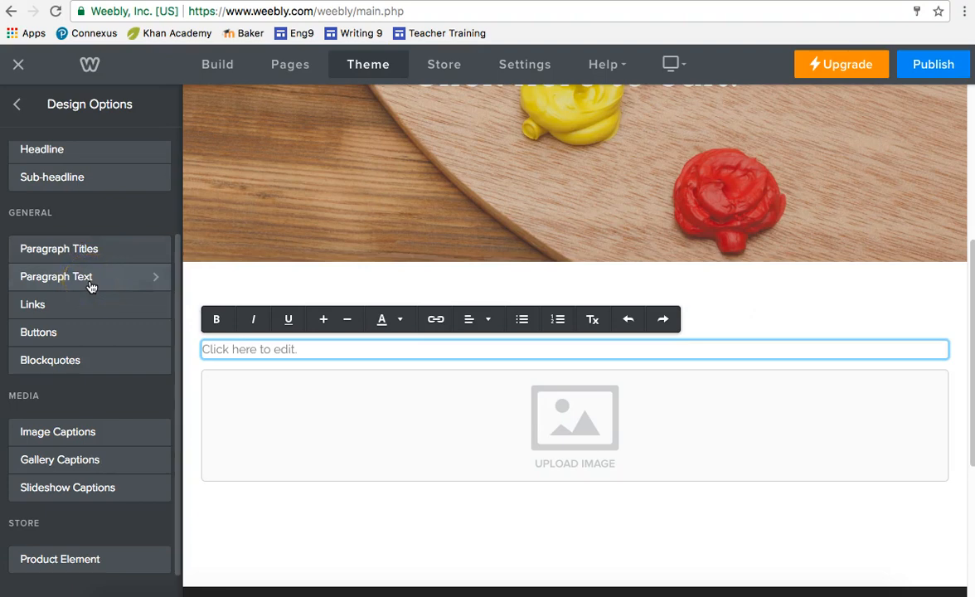
{"action": "left_click", "coordinate": [91, 280]}
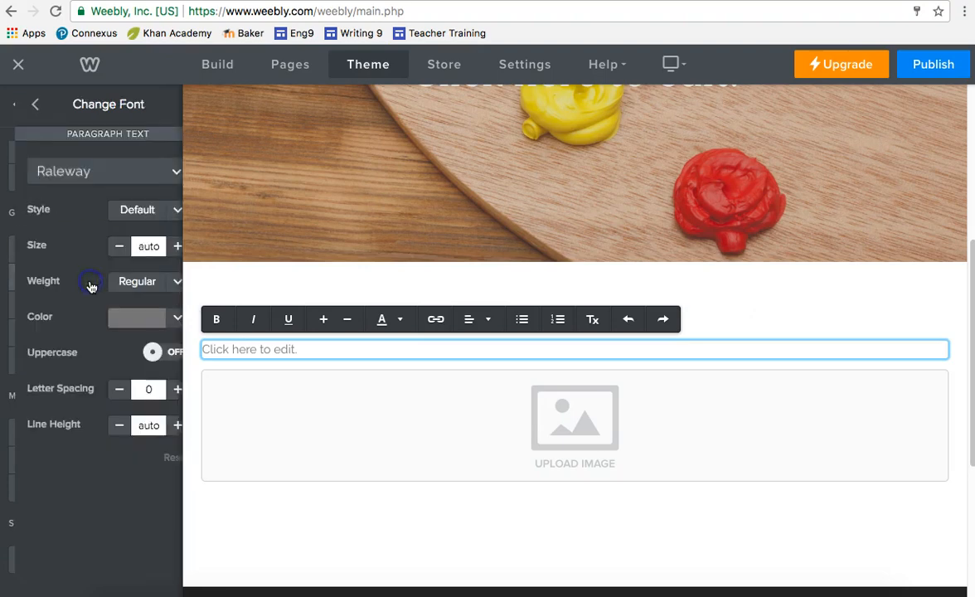
{"action": "left_click", "coordinate": [140, 136]}
{"action": "left_click", "coordinate": [159, 172]}
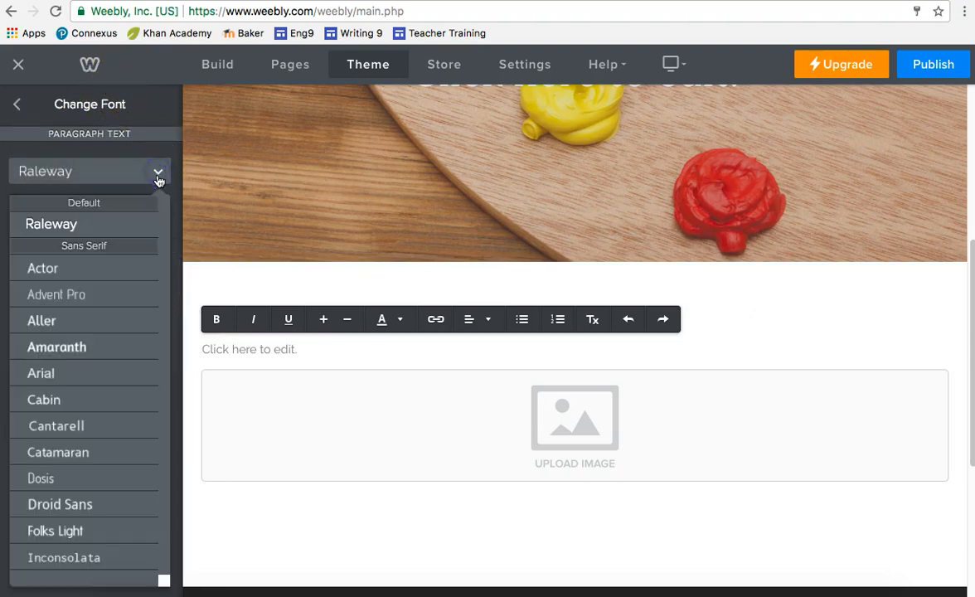
{"action": "left_click", "coordinate": [130, 460]}
{"action": "left_click", "coordinate": [232, 410]}
{"action": "left_click", "coordinate": [265, 355]}
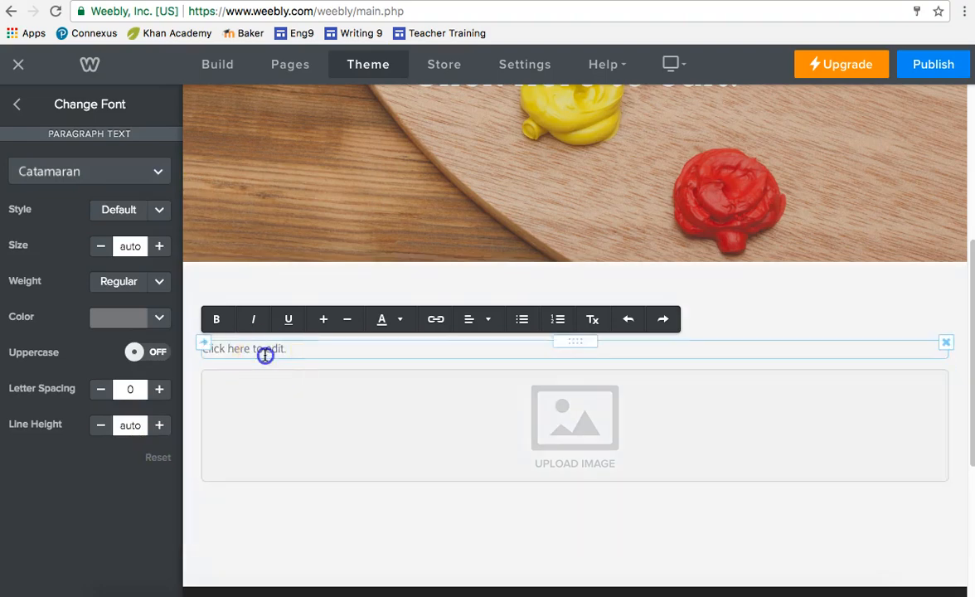
{"action": "left_click", "coordinate": [687, 294]}
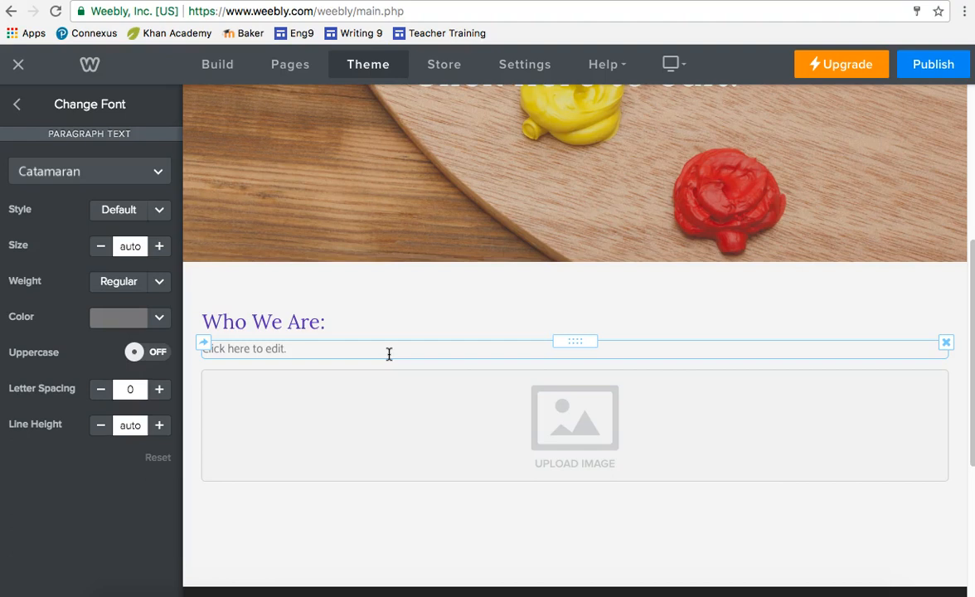
{"action": "left_click", "coordinate": [331, 296]}
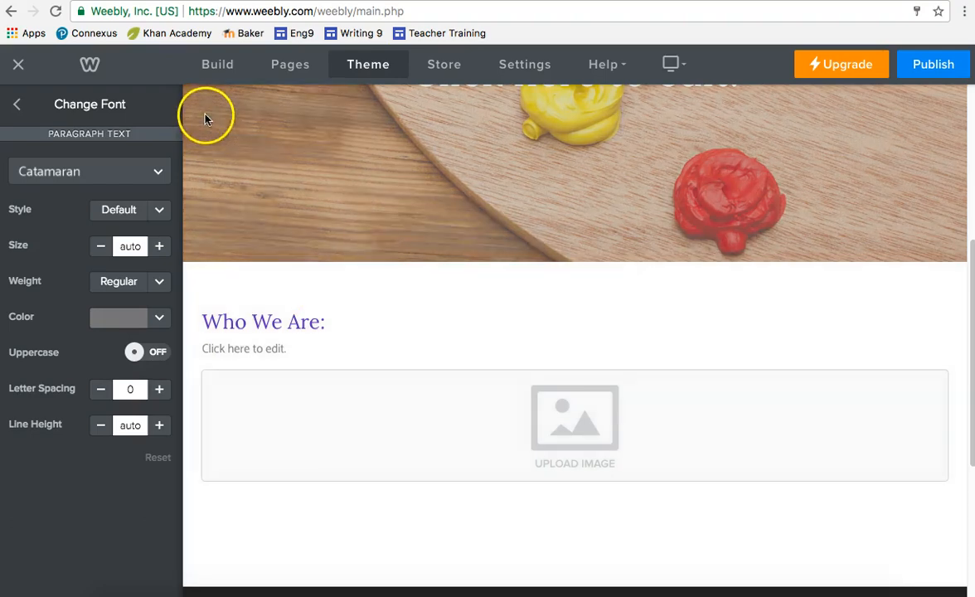
Add a Block Quote element below the image placeholder and open its text for editing
{"action": "left_click", "coordinate": [224, 63]}
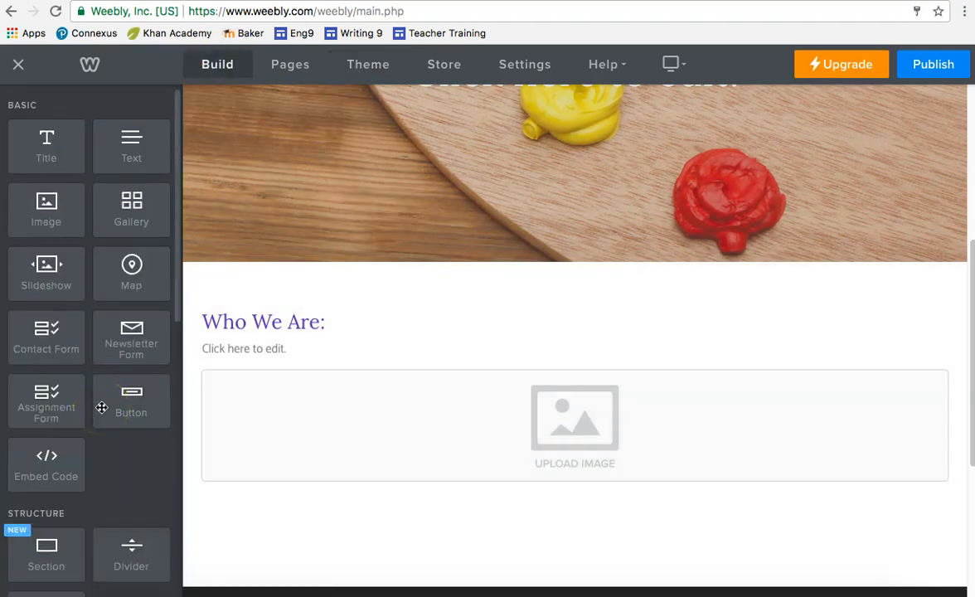
{"action": "scroll", "coordinate": [101, 408], "scroll_direction": "down", "scroll_amount": 5}
{"action": "left_click_drag", "start_coordinate": [122, 340], "coordinate": [135, 394]}
{"action": "left_click_drag", "start_coordinate": [324, 565], "coordinate": [141, 483]}
{"action": "scroll", "coordinate": [142, 484], "scroll_direction": "down", "scroll_amount": 3}
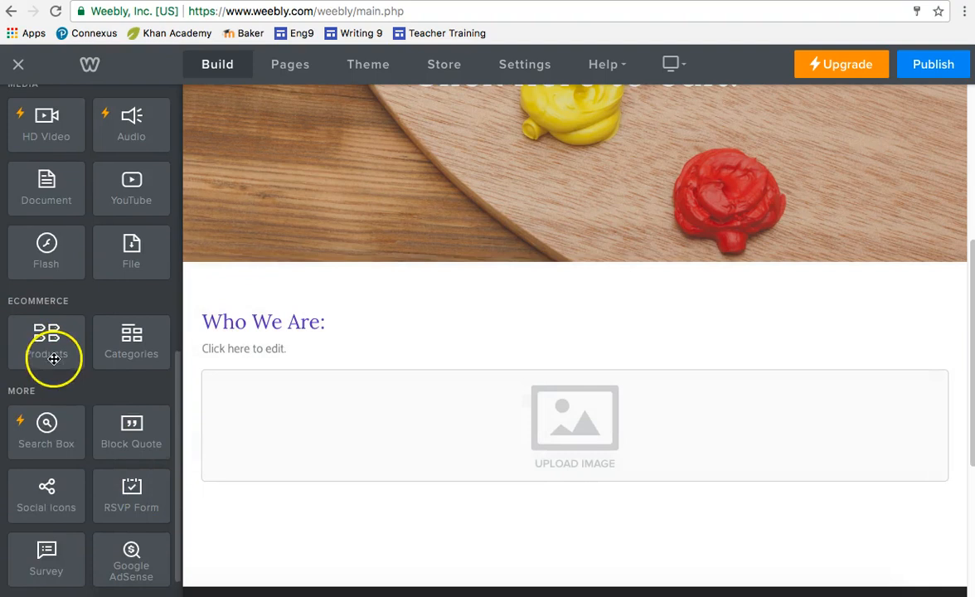
{"action": "scroll", "coordinate": [95, 500], "scroll_direction": "down", "scroll_amount": 1}
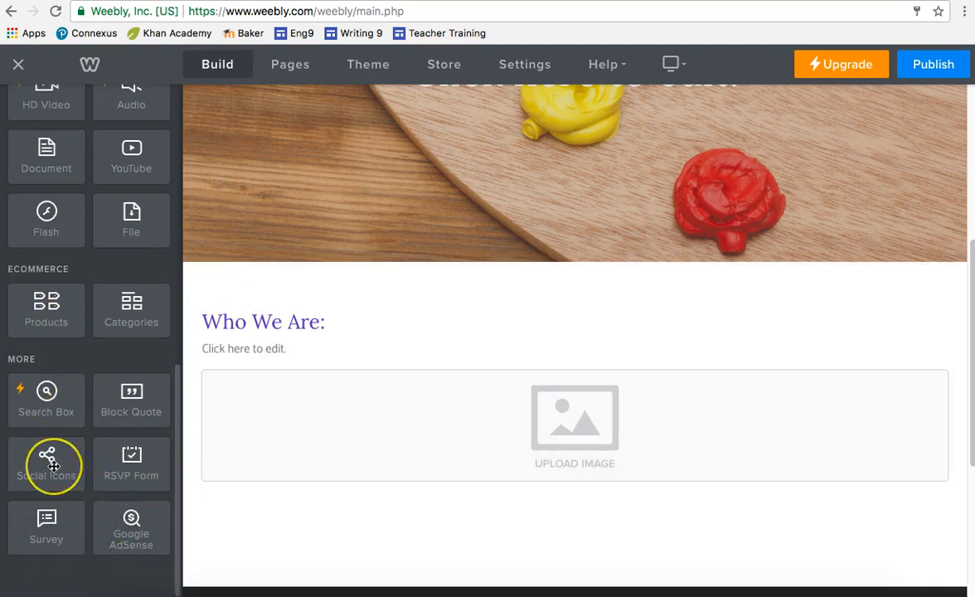
{"action": "scroll", "coordinate": [54, 465], "scroll_direction": "up", "scroll_amount": 1}
{"action": "left_click_drag", "start_coordinate": [151, 437], "coordinate": [338, 534]}
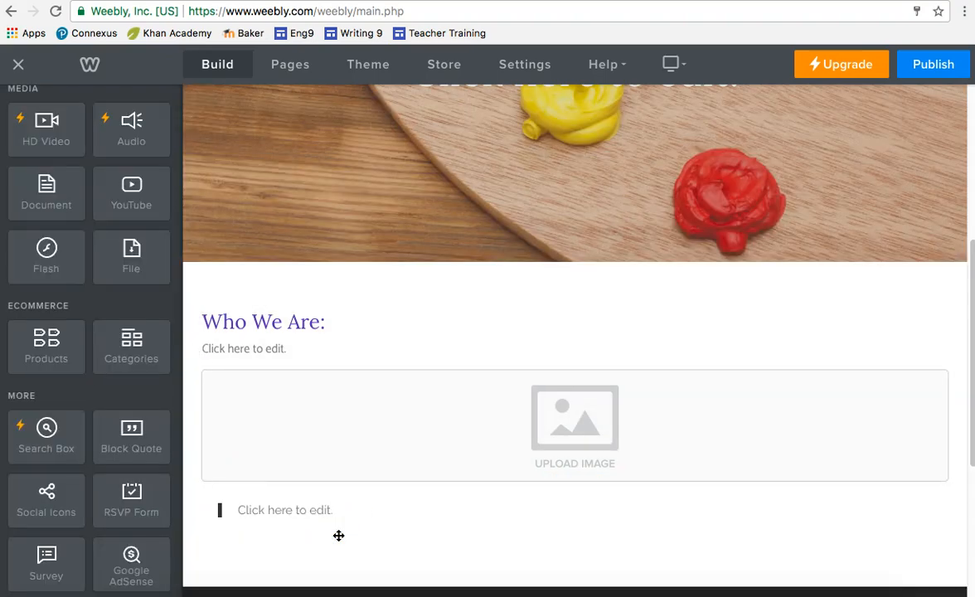
{"action": "left_click", "coordinate": [316, 509]}
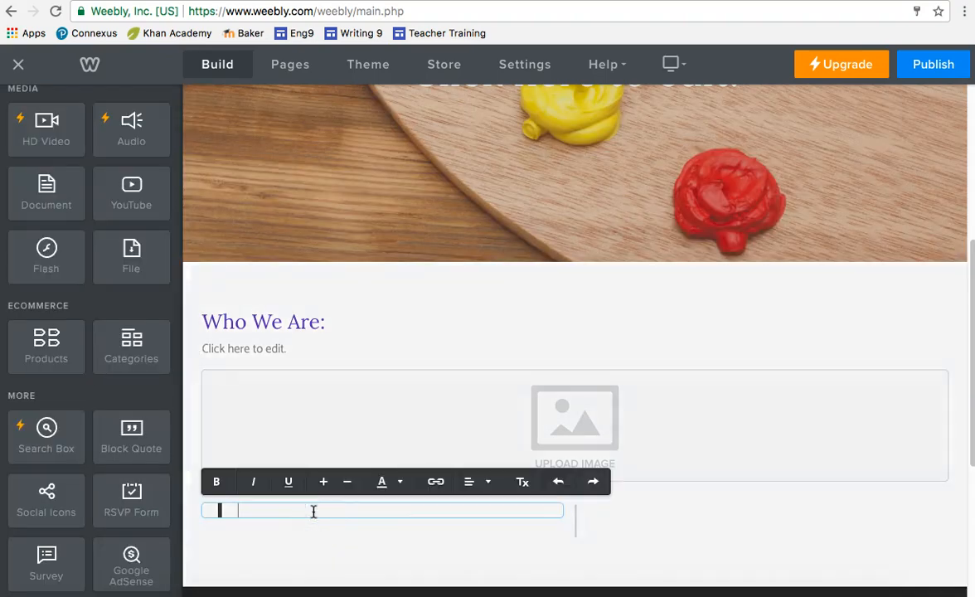
Leave the block quote's text editing, publish the website, highlight its published web address and close the publishing dialog
{"action": "left_click", "coordinate": [490, 302]}
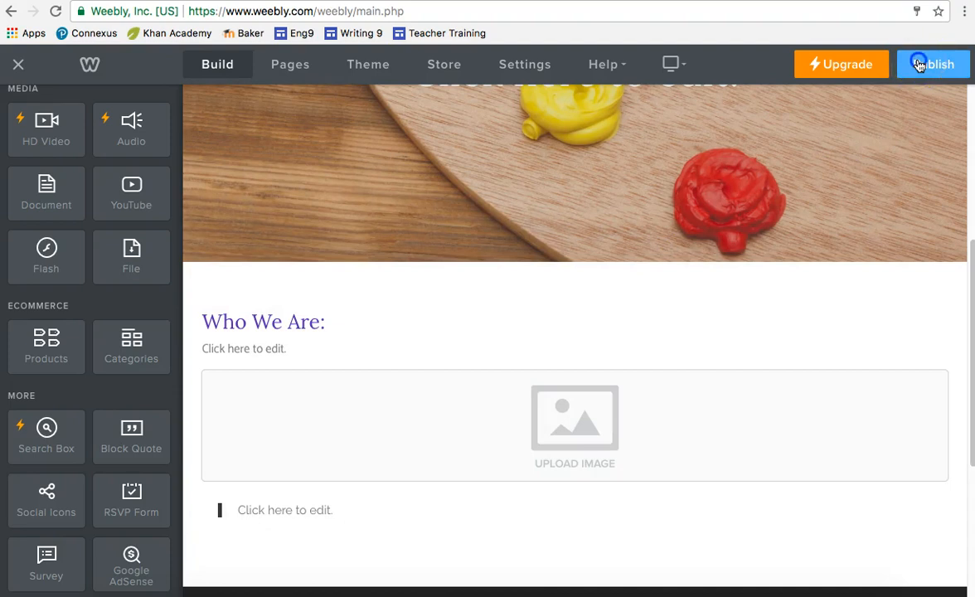
{"action": "left_click", "coordinate": [919, 64]}
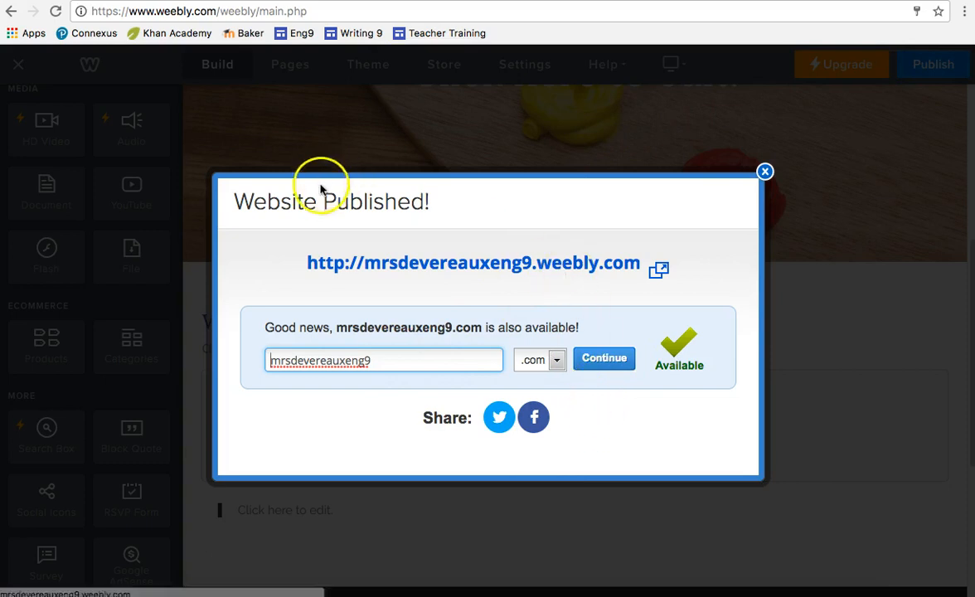
{"action": "left_click_drag", "start_coordinate": [302, 267], "coordinate": [638, 272]}
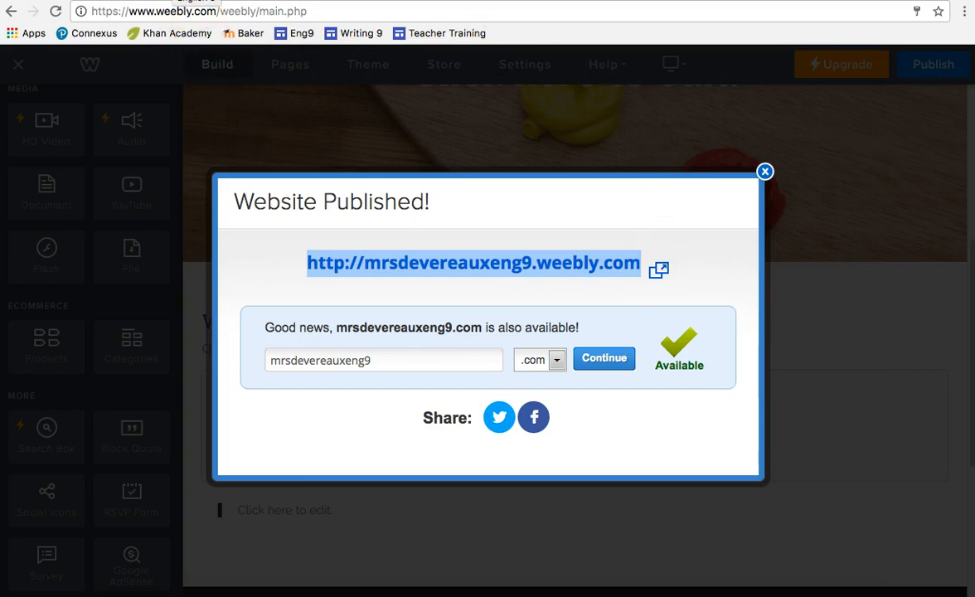
{"action": "left_click", "coordinate": [766, 173]}
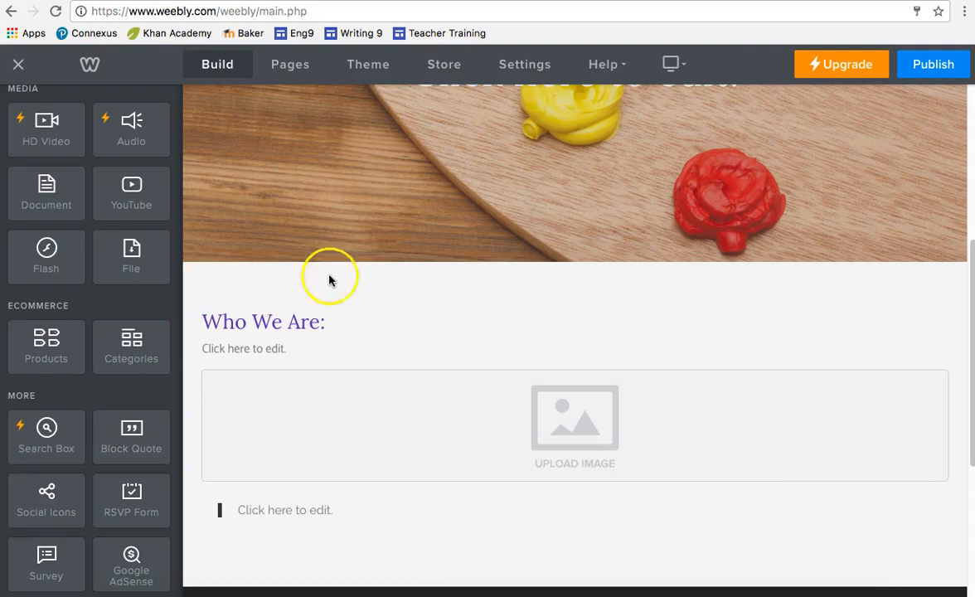
Go to the About page through the site's navigation in the page header
{"action": "scroll", "coordinate": [142, 189], "scroll_direction": "up", "scroll_amount": 5}
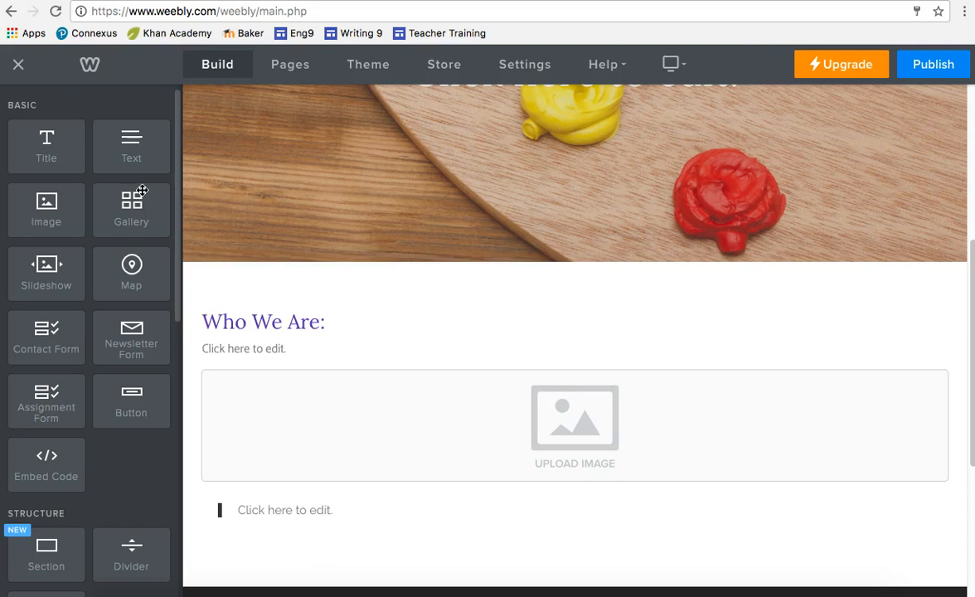
{"action": "scroll", "coordinate": [514, 87], "scroll_direction": "up", "scroll_amount": 5}
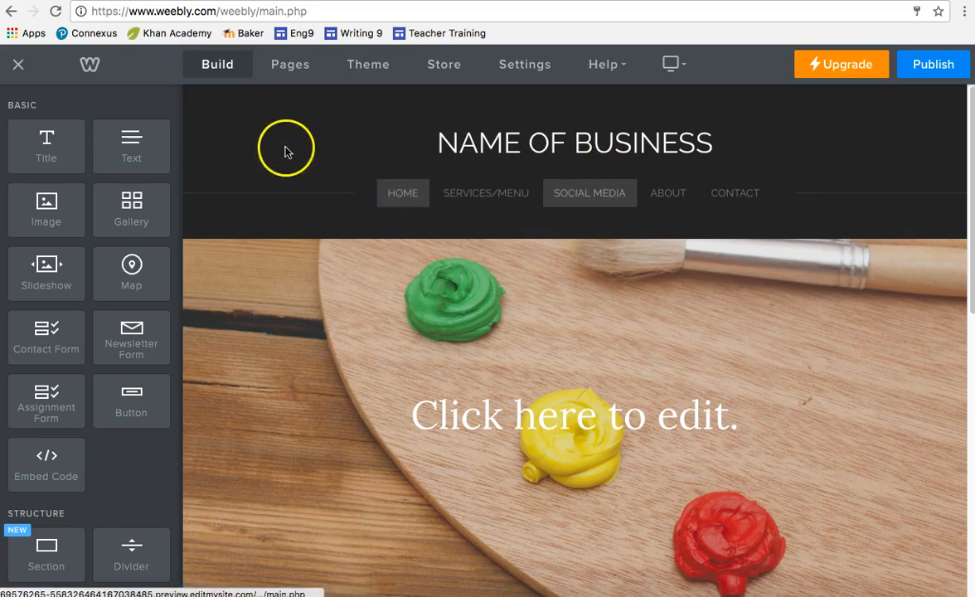
{"action": "left_click", "coordinate": [688, 201]}
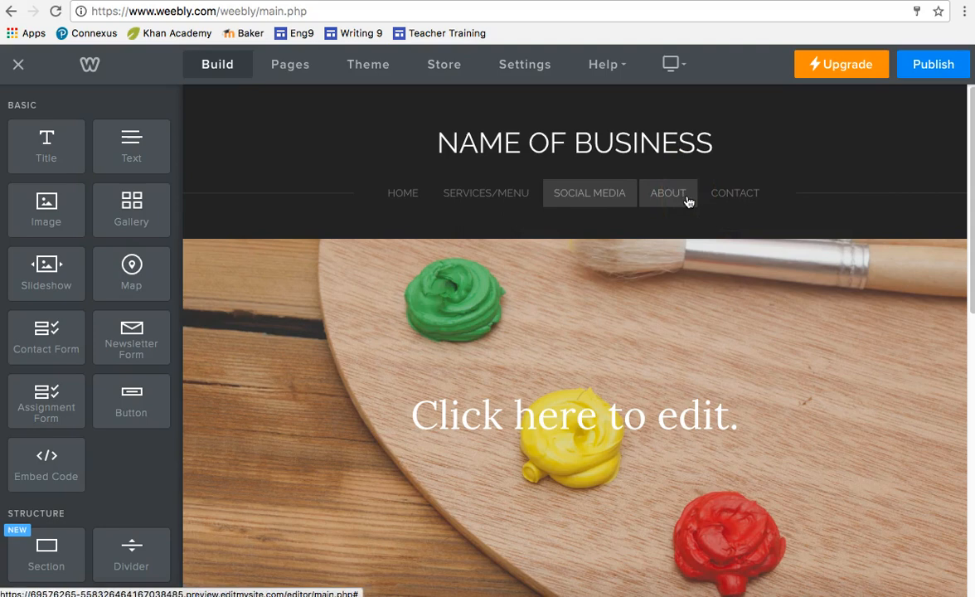